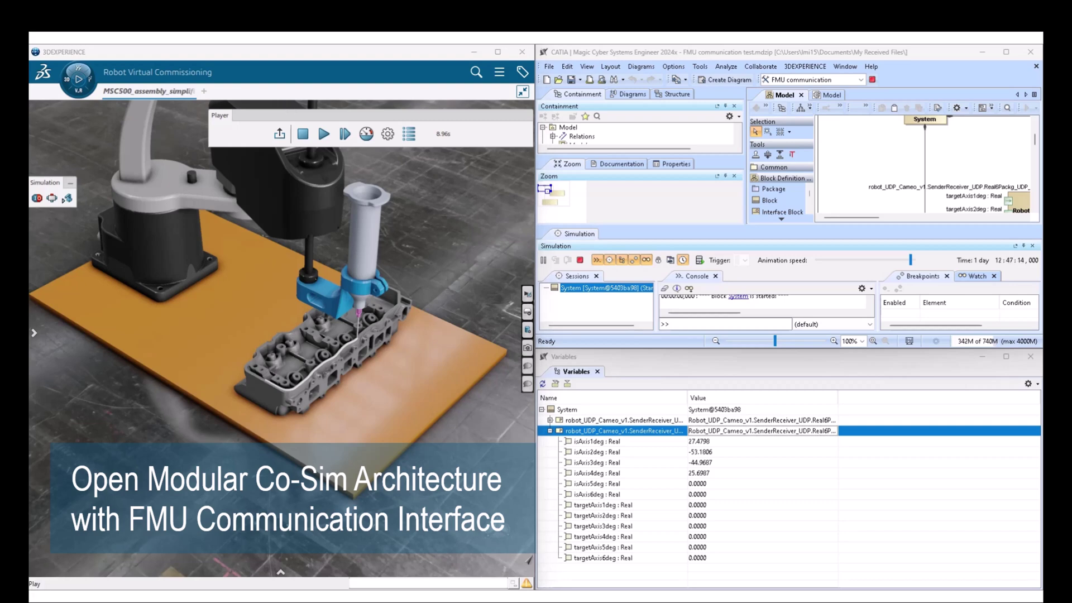
Step: Pause the embedded robot co-simulation demo video during the PowerPoint slide show
mouse_move(226, 583)
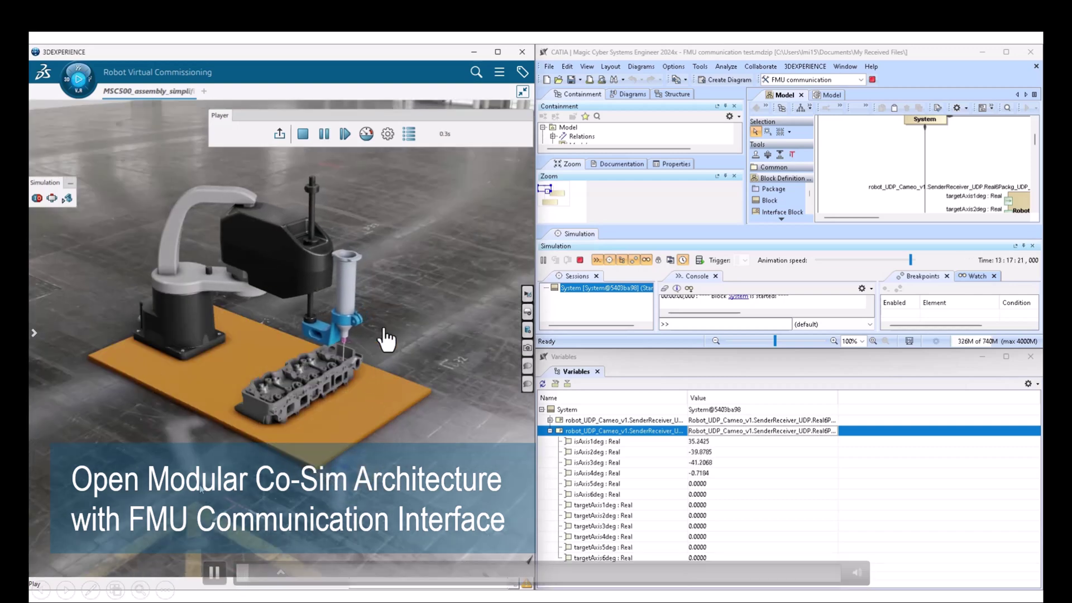
key(space)
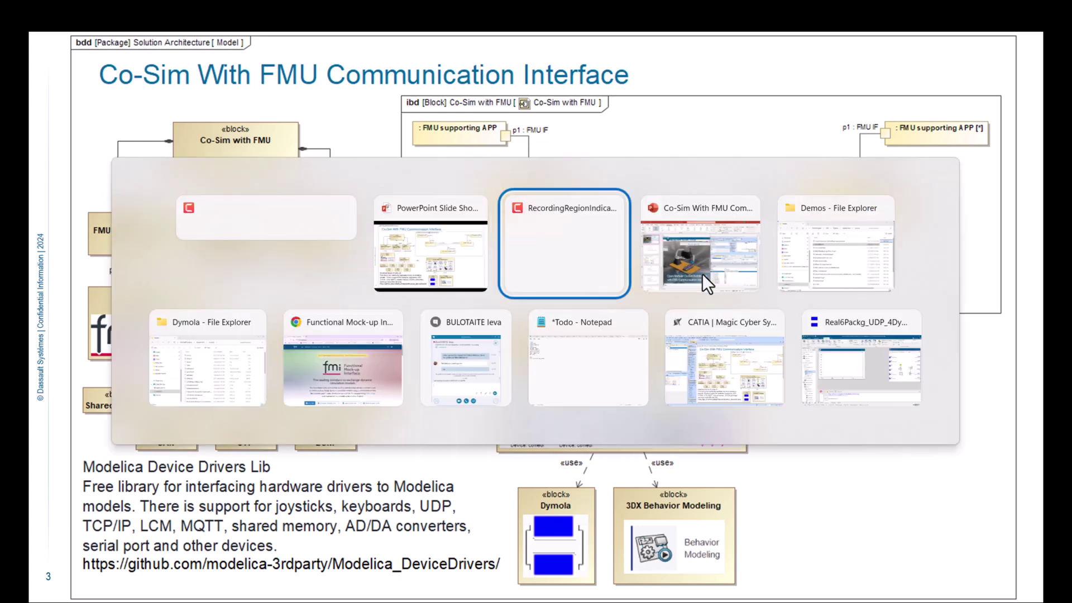
key(alt+Tab)
key(alt+Tab)
key(alt+Tab)
key(alt+Tab)
key(alt+Tab)
key(alt+Tab)
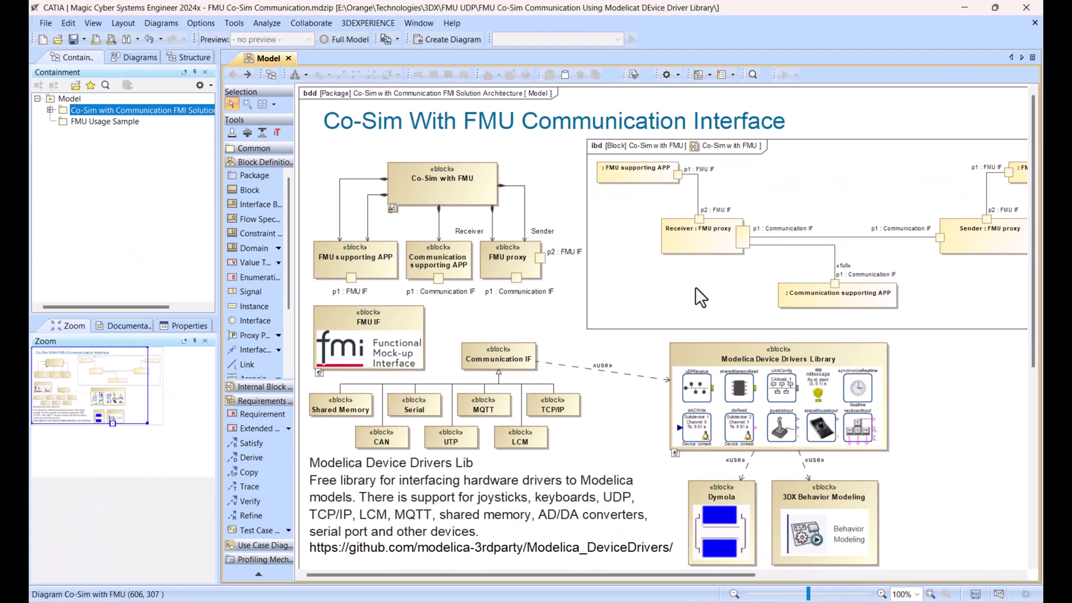
Step: In CATIA, open the Co-Sim with FMU internal block diagram and adjust its elements
click(751, 290)
double_click(751, 296)
ctrl+scroll(480, 229, up, 2)
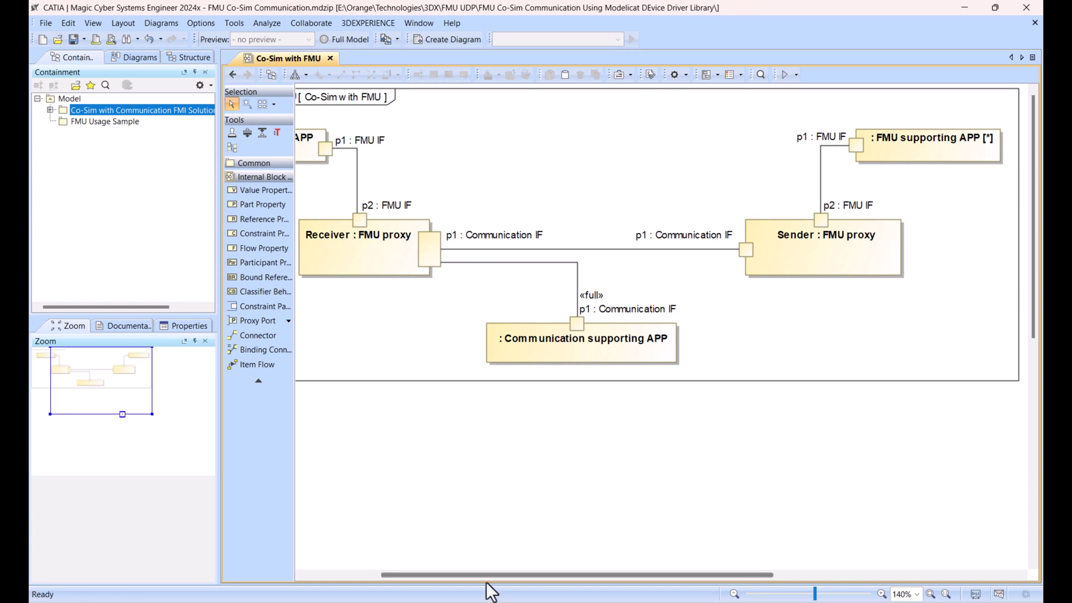
drag(491, 576, 444, 577)
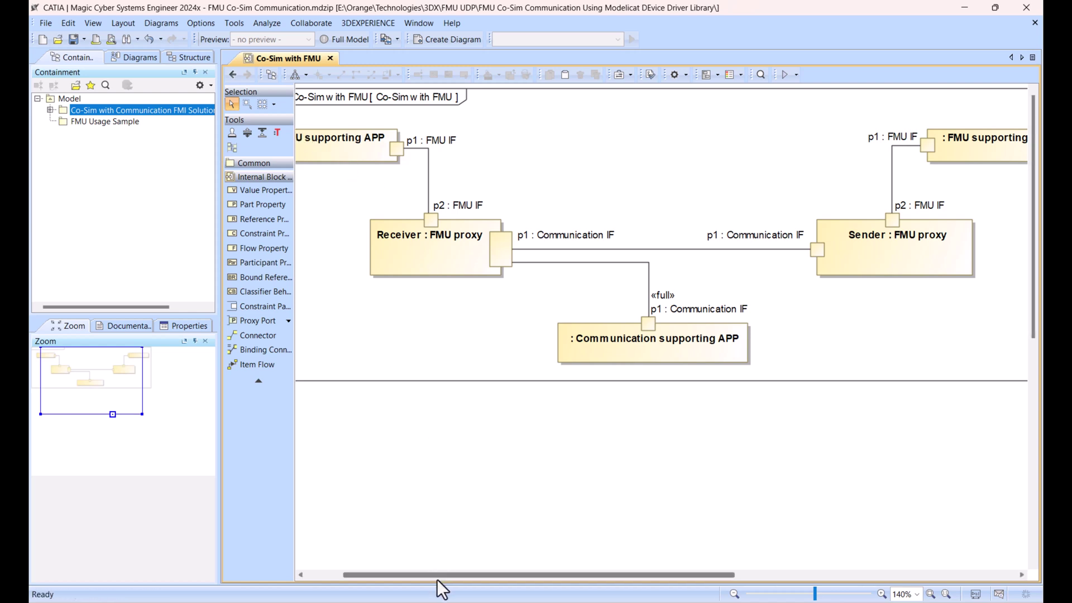
drag(436, 577, 399, 566)
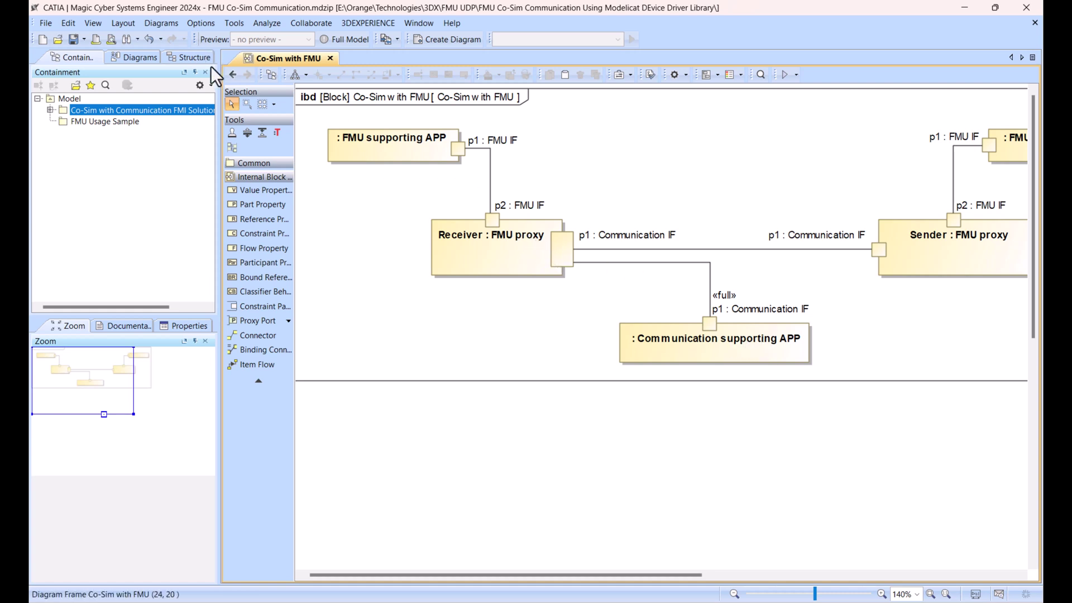
Step: Expand the Co-Sim with Communication FMI Solution package and type the ports as MQTT
click(49, 110)
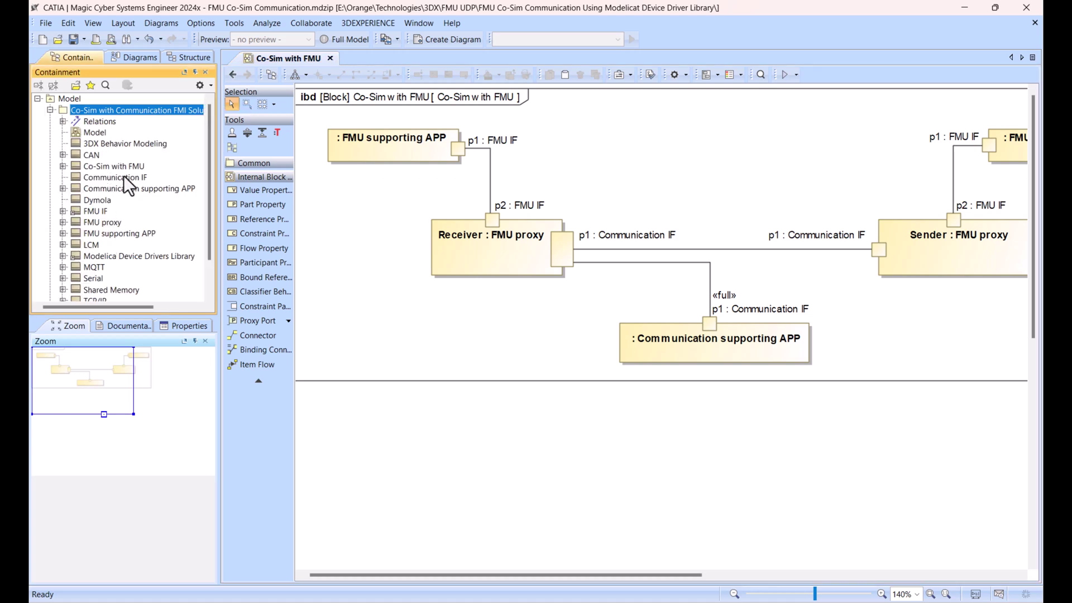
scroll(124, 178, down, 1)
drag(102, 231, 705, 322)
drag(103, 232, 558, 252)
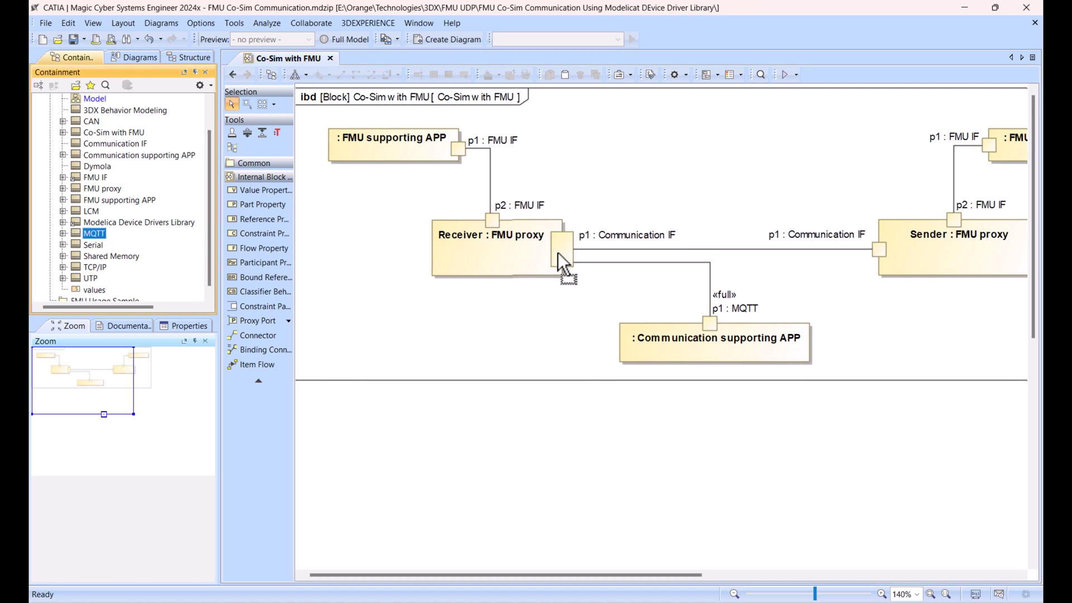
Step: Delete the Receiver–Sender connector from the model and reroute the Receiver–Communication APP connector
click(826, 250)
key(Delete)
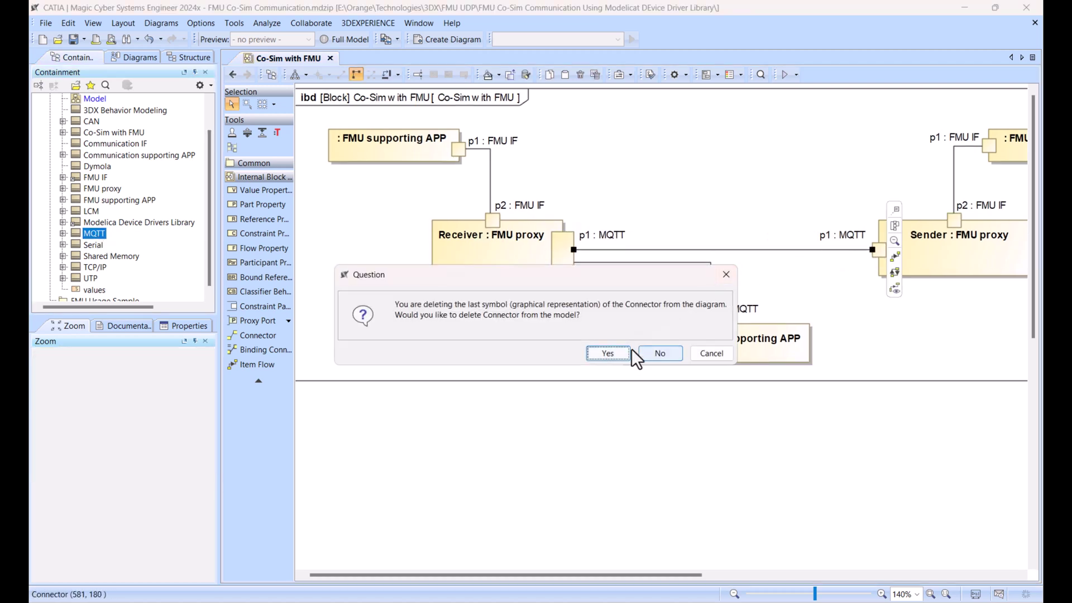
click(613, 352)
drag(597, 262, 598, 252)
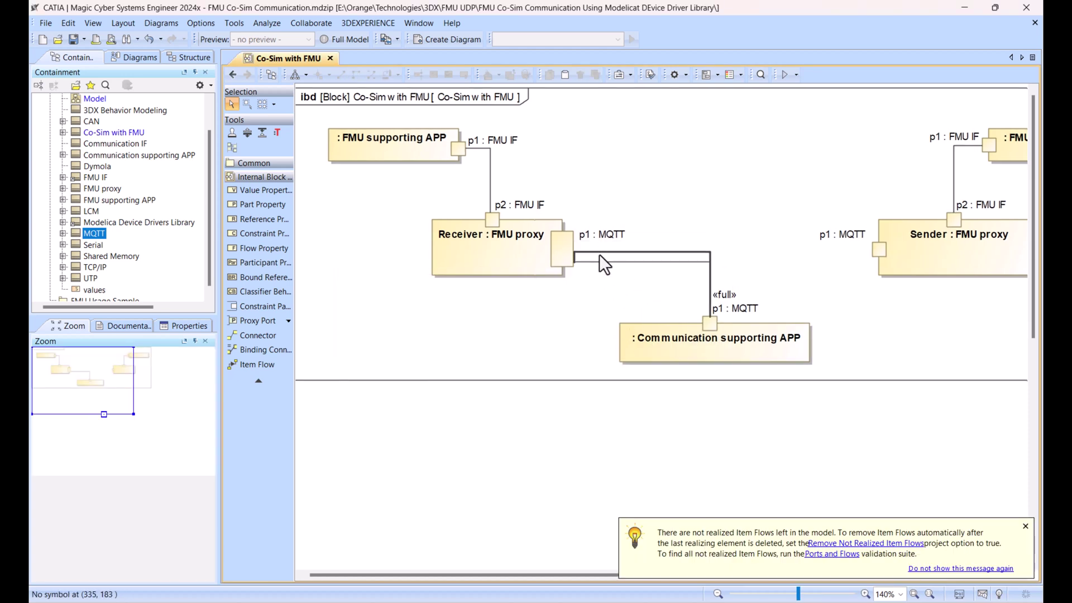
click(814, 361)
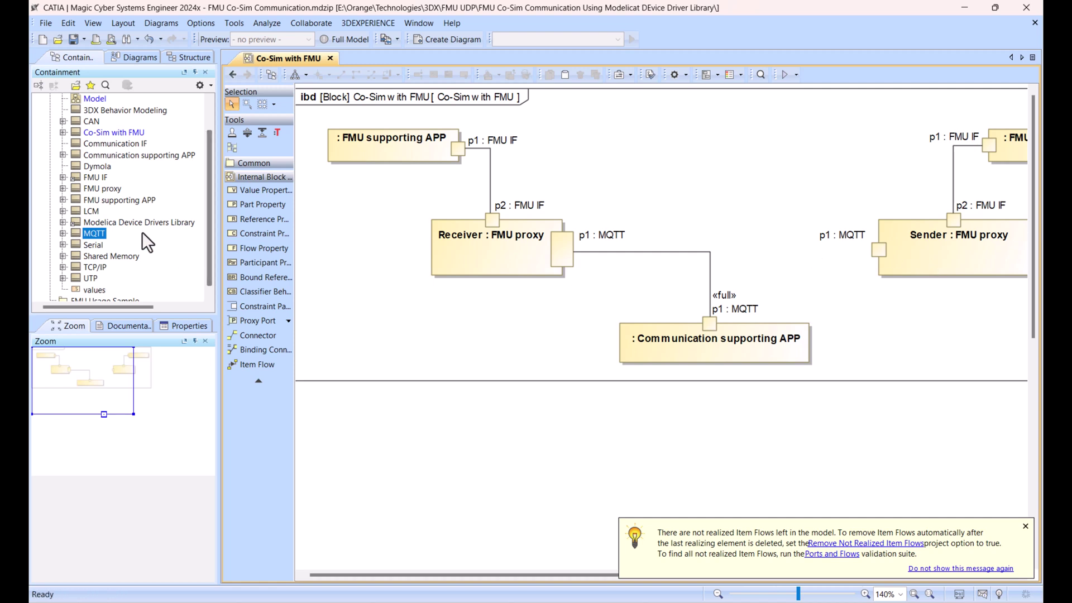
Step: Retype the Sender port as Communication IF, restoring the connections with undo and redo
drag(106, 143, 883, 252)
click(622, 254)
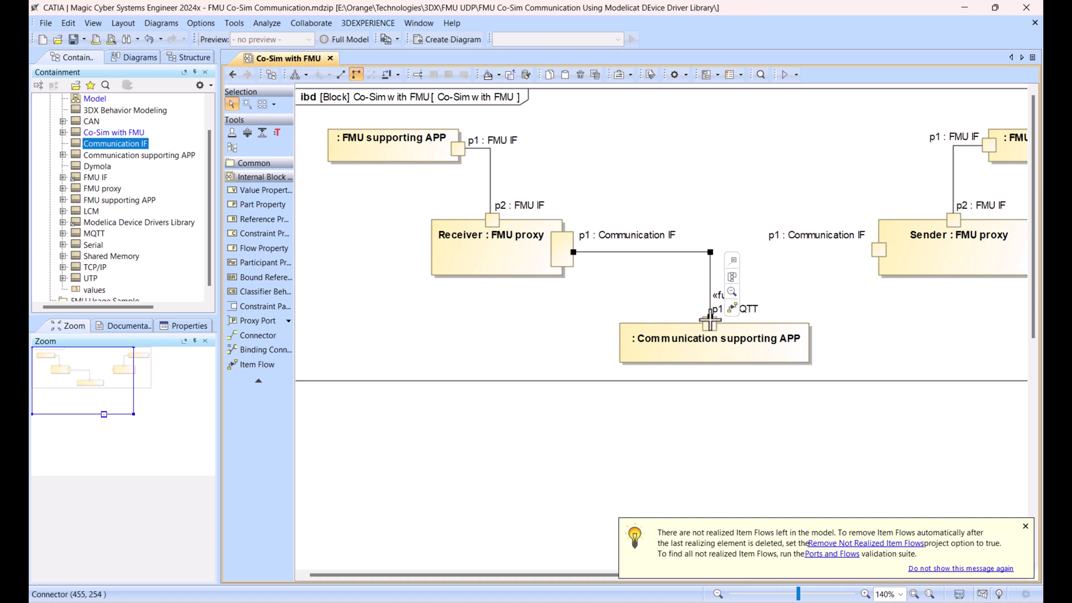
drag(710, 317, 875, 255)
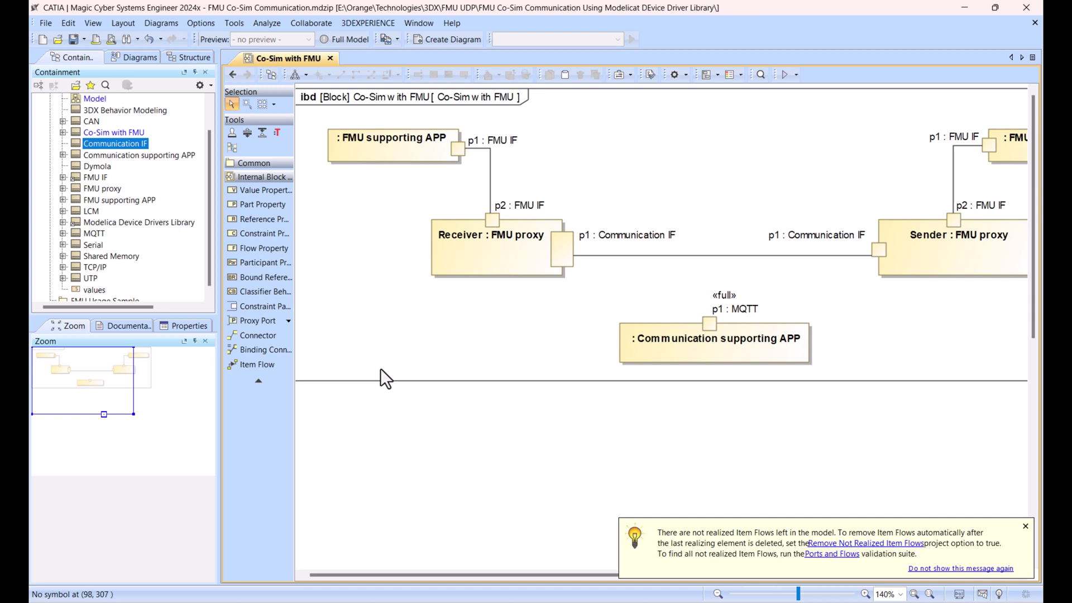
key(ctrl+z)
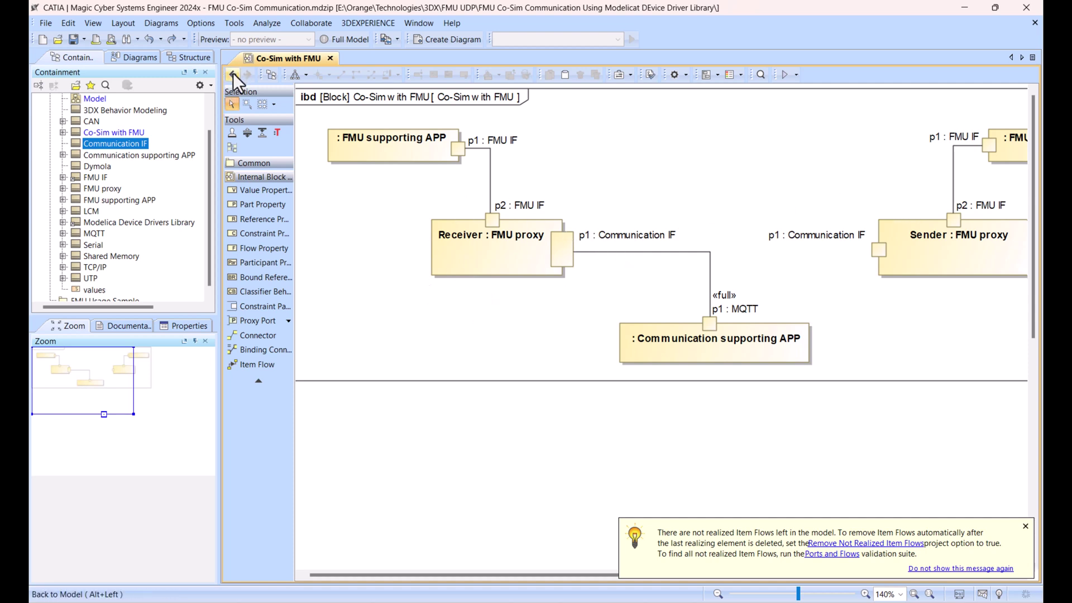
key(ctrl+y)
key(ctrl+y)
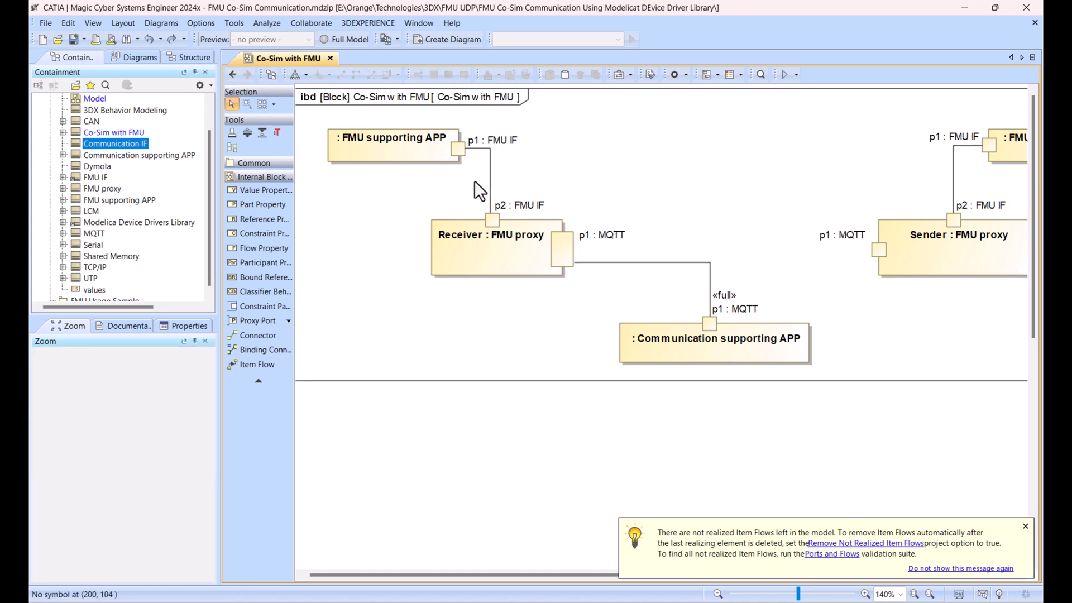
key(ctrl+y)
key(ctrl+y)
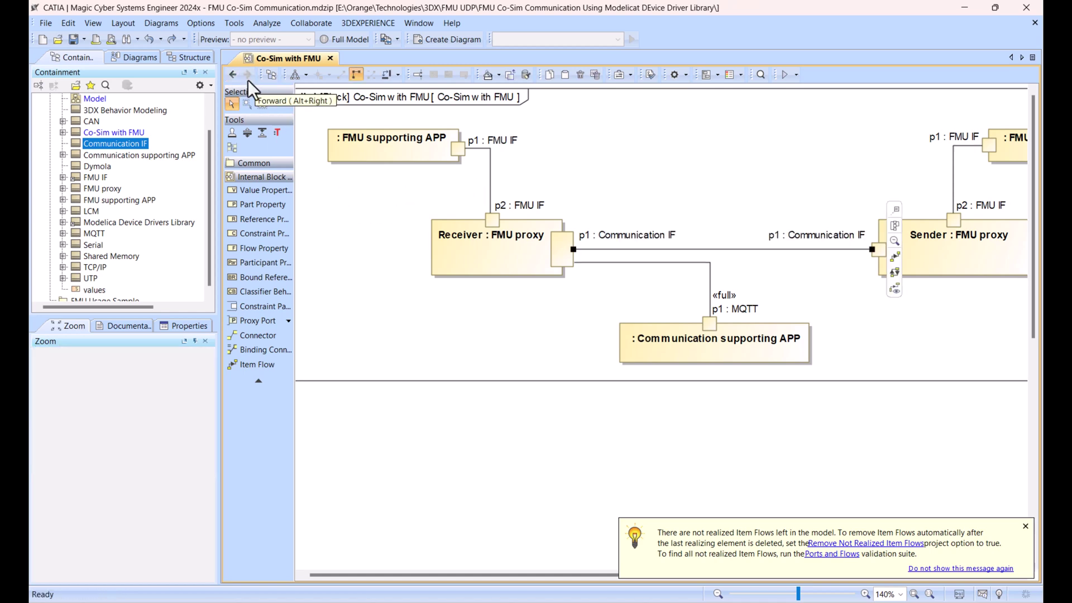
Step: Return to the Model diagram and browse fmi-standard.org's list of FMI-supporting tools
click(231, 75)
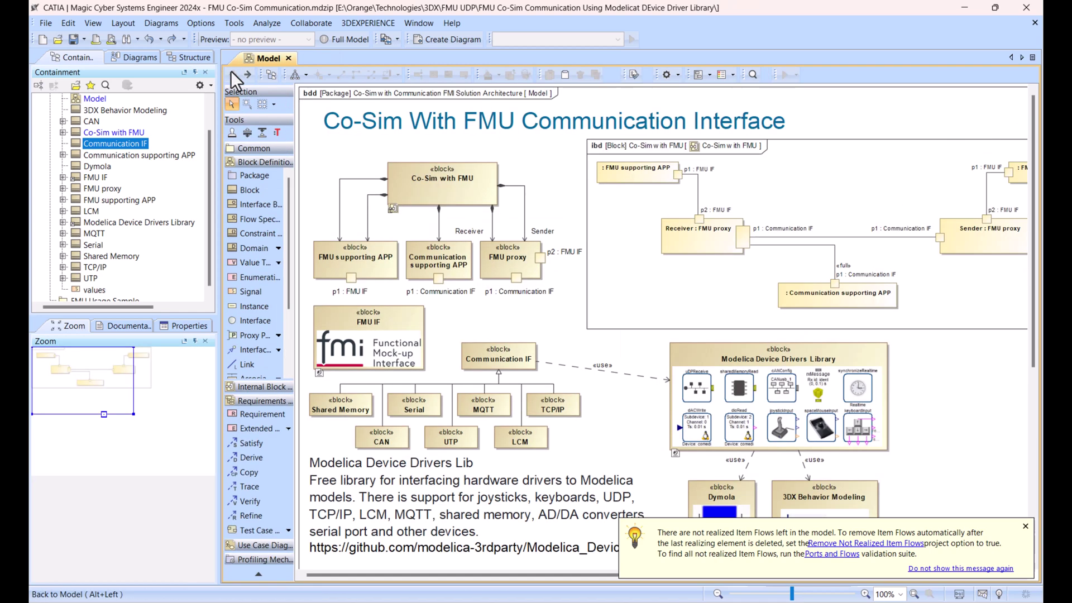
double_click(365, 317)
scroll(399, 358, down, 2)
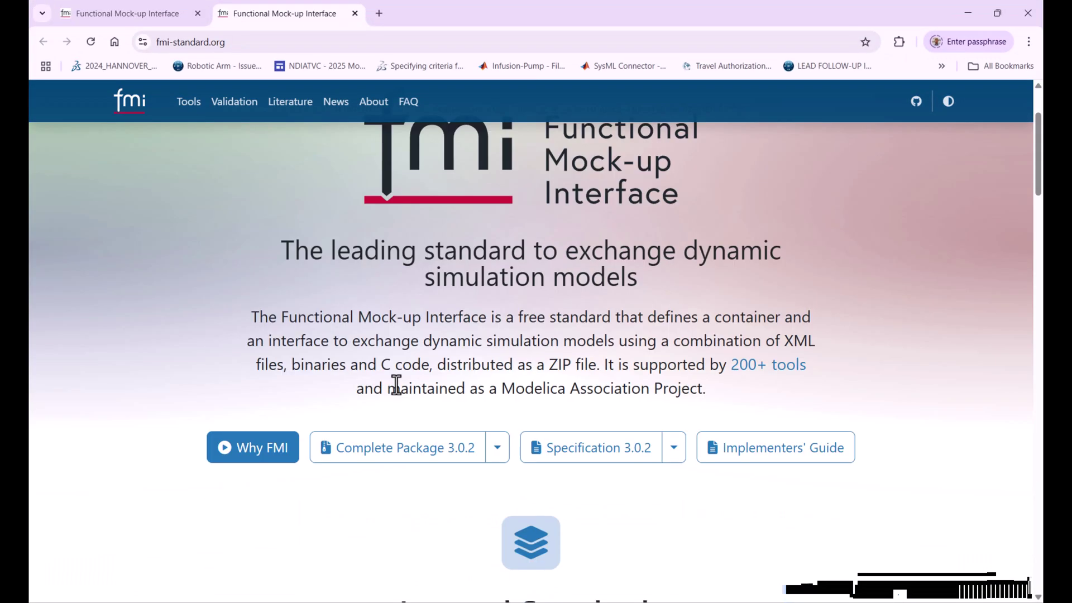
scroll(394, 383, up, 2)
click(188, 103)
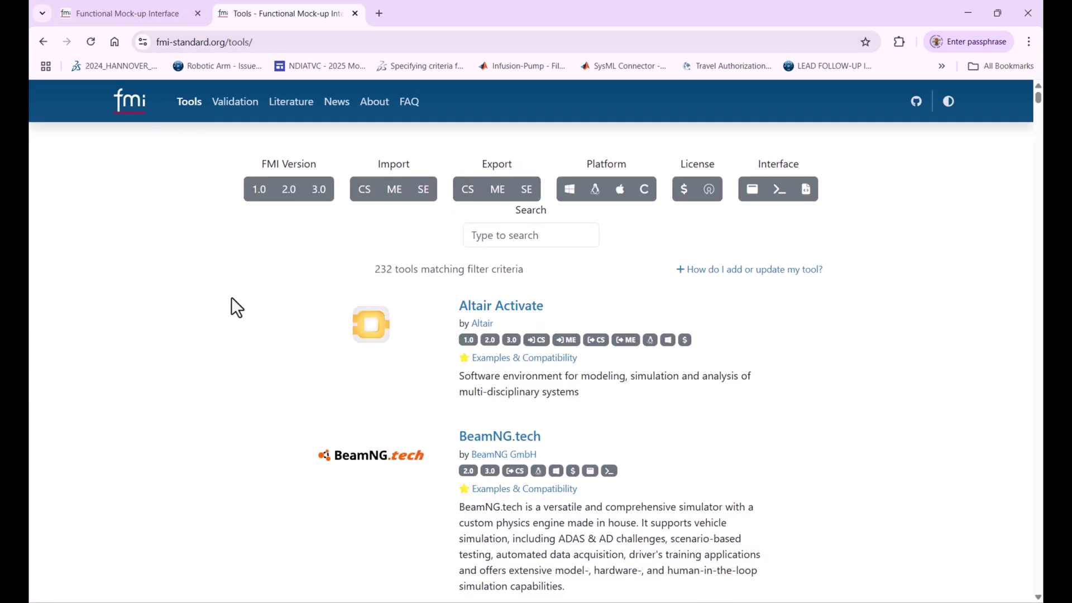
scroll(234, 316, down, 10)
scroll(238, 318, up, 10)
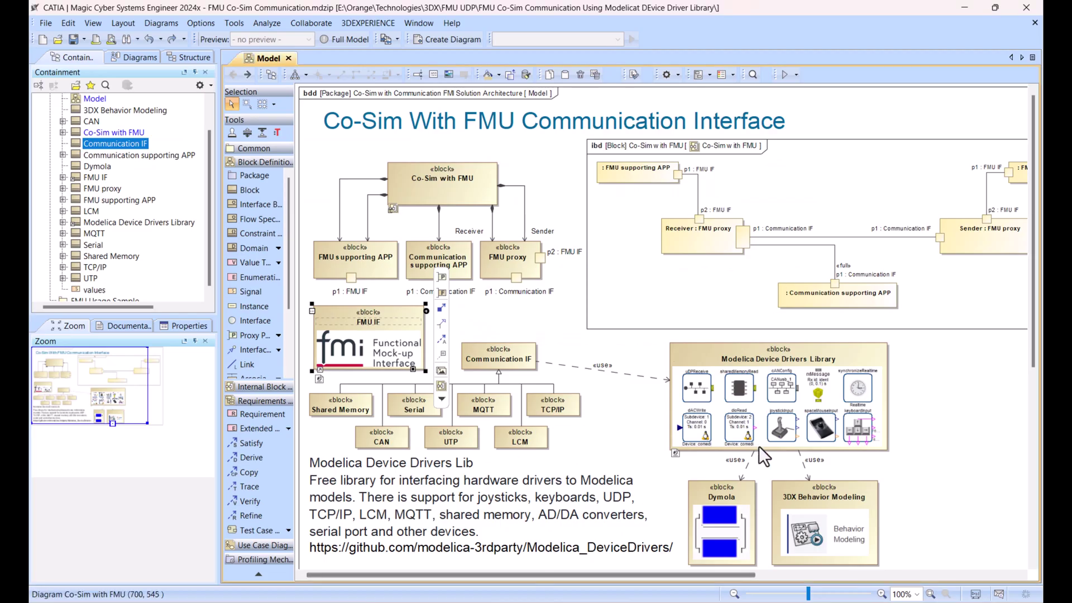
Step: Open the Modelica Device Drivers Library's GitHub repository and scroll through its README
scroll(739, 369, down, 2)
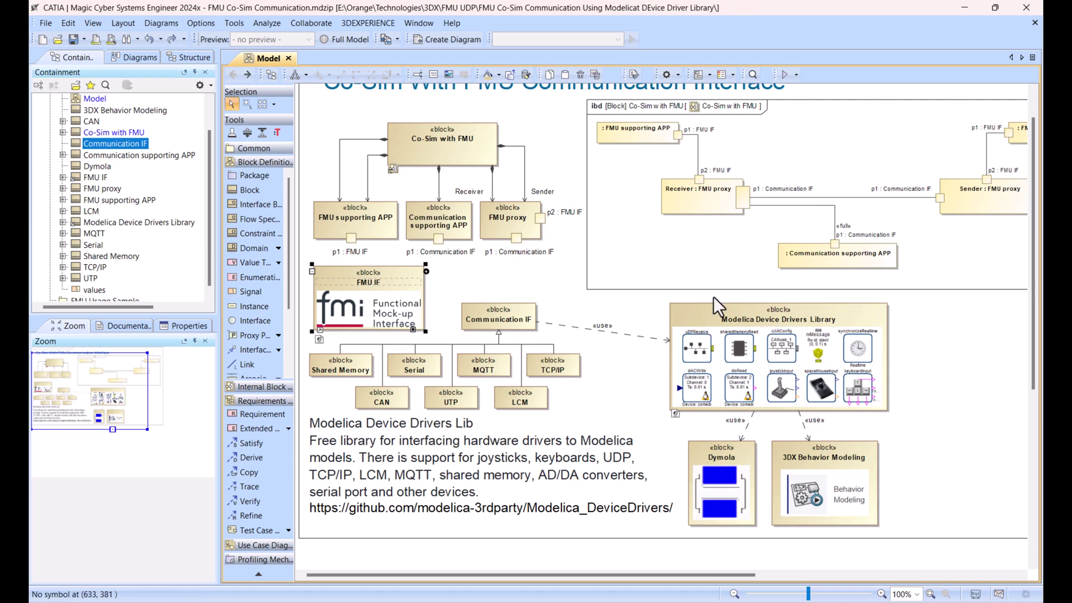
double_click(703, 319)
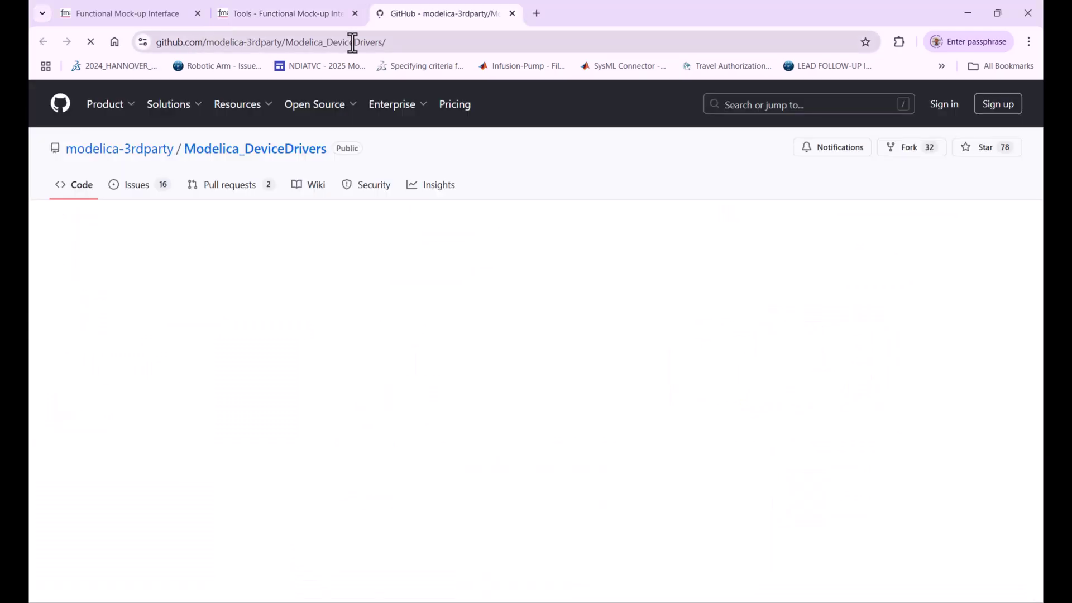
scroll(33, 268, down, 10)
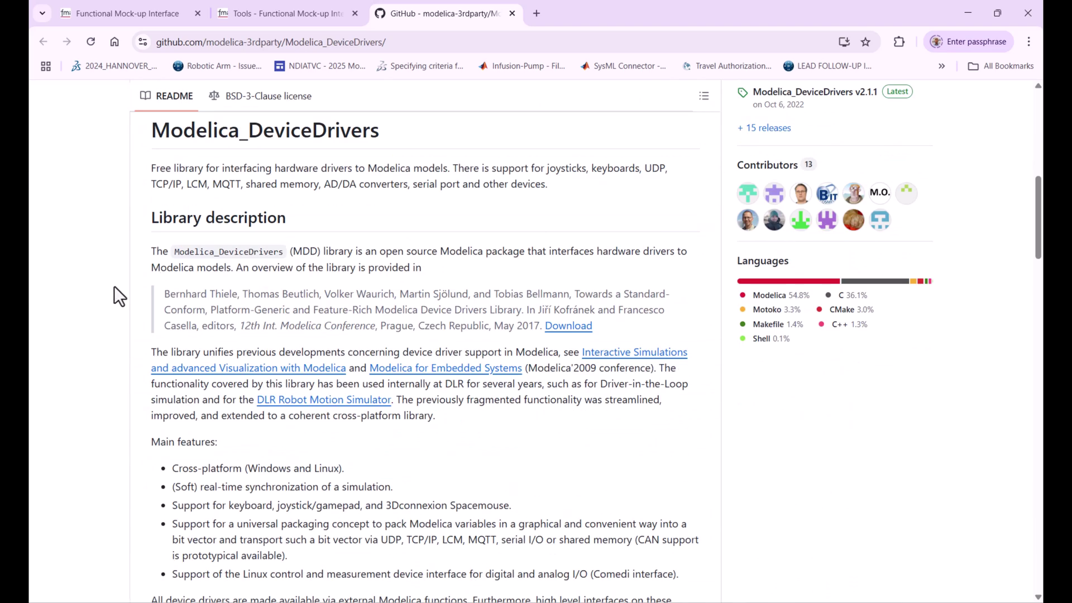
scroll(119, 285, down, 7)
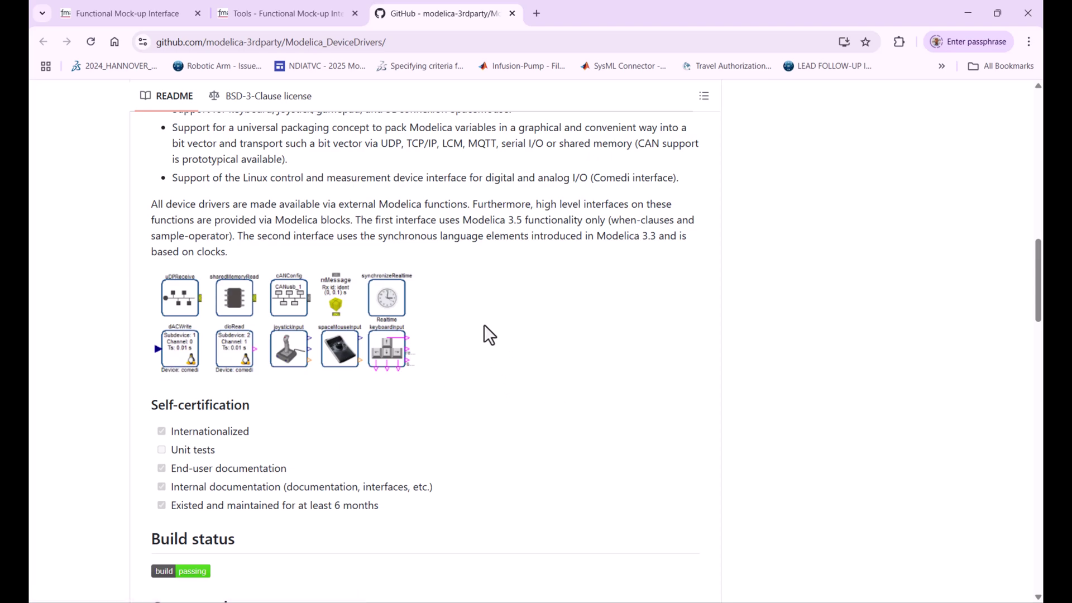
scroll(458, 335, up, 8)
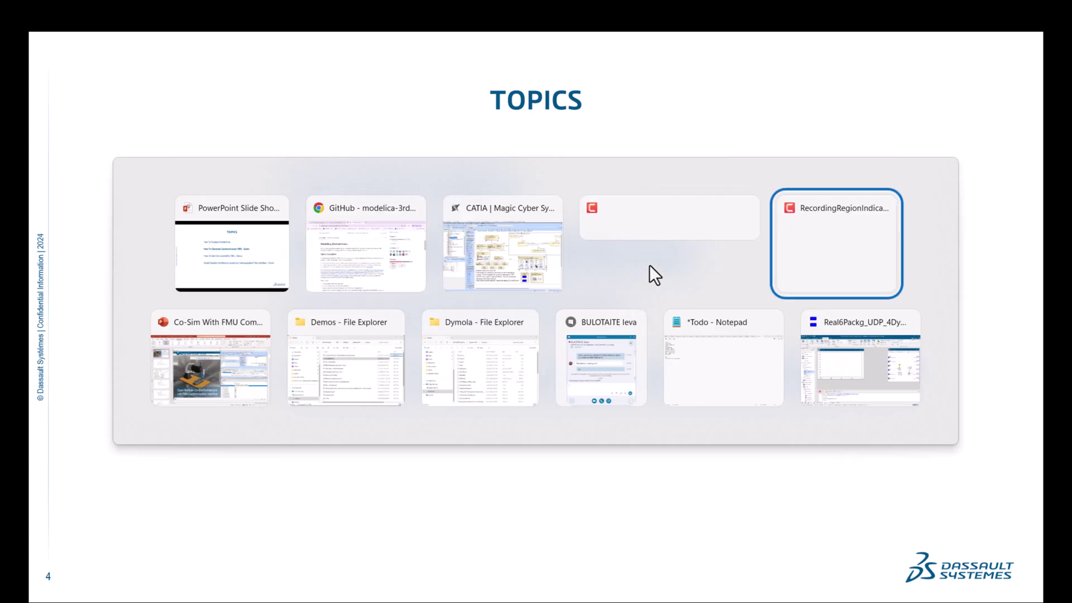
key(alt+Tab)
key(alt+Tab)
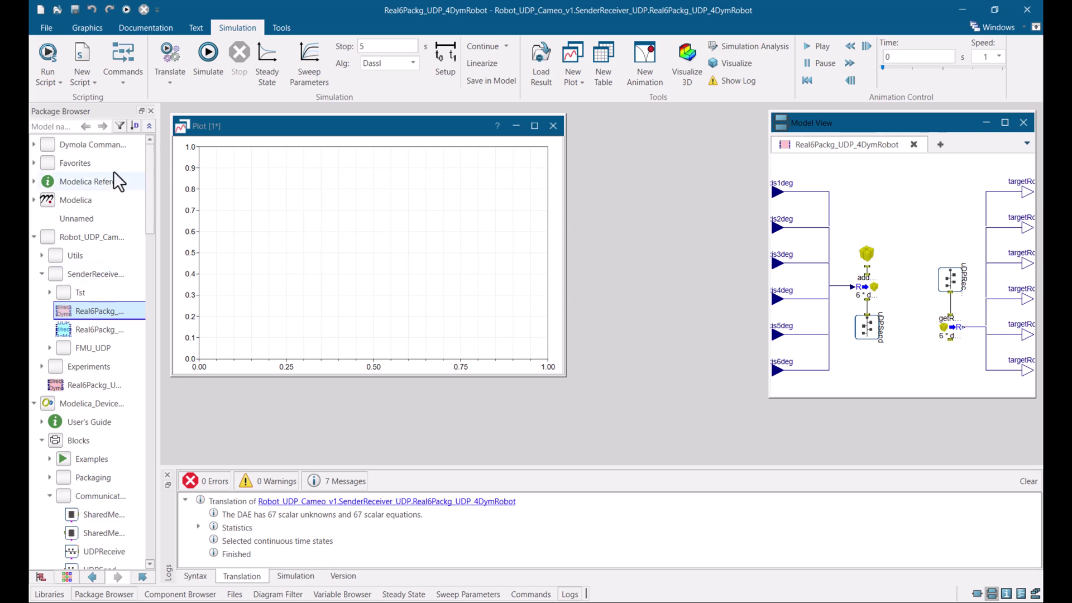
Step: Switch to Dymola and widen the package browser panel
drag(159, 194, 226, 194)
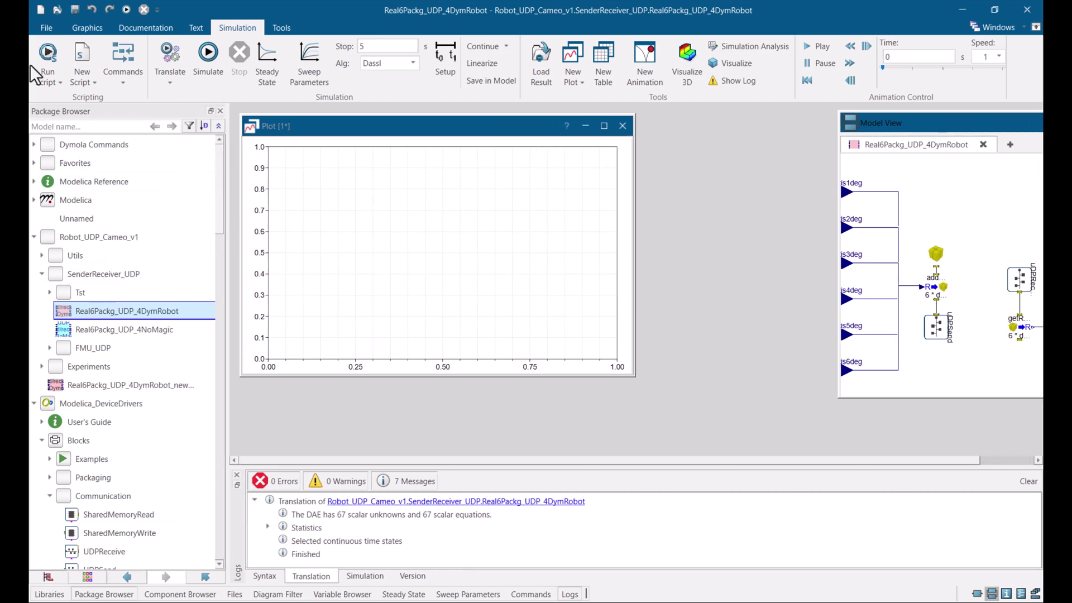
click(45, 29)
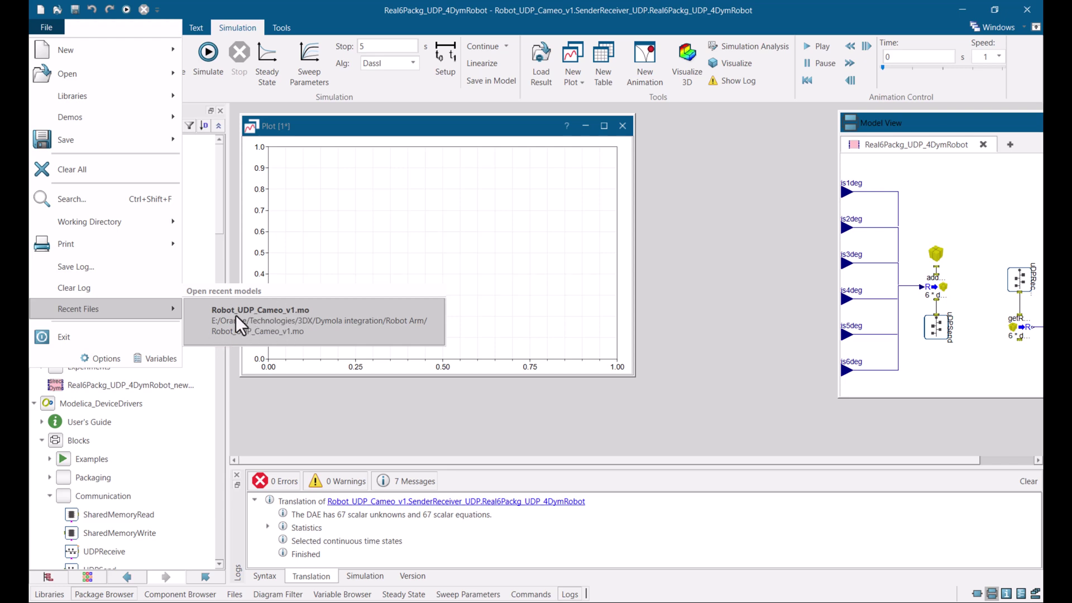
click(351, 434)
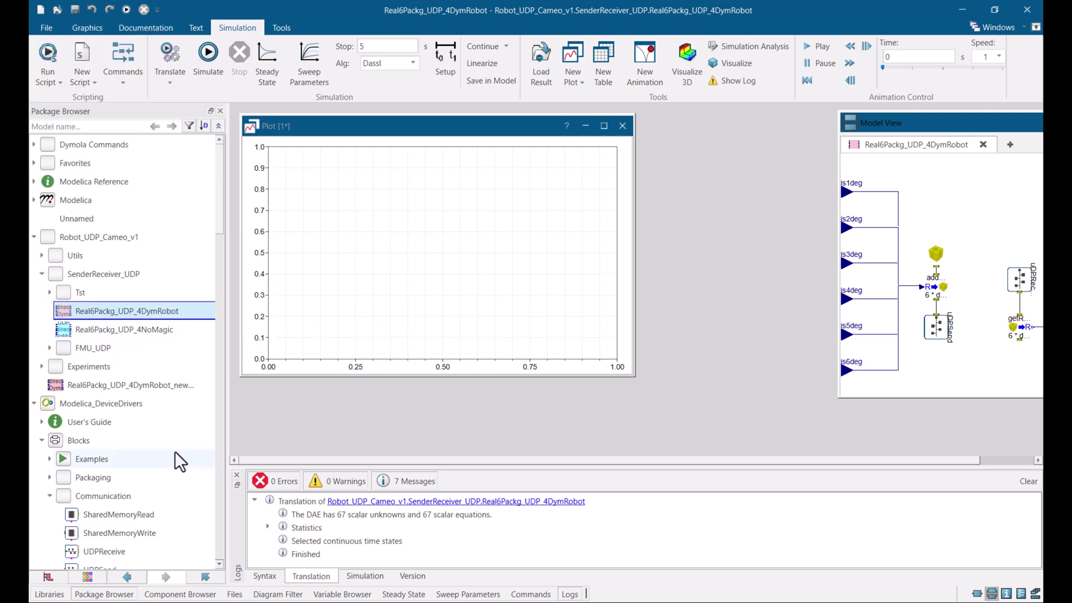
Step: Float the Real6Packg_UDP_4DymRobot diagram in its own window and enlarge it
scroll(108, 374, down, 3)
scroll(112, 307, down, 2)
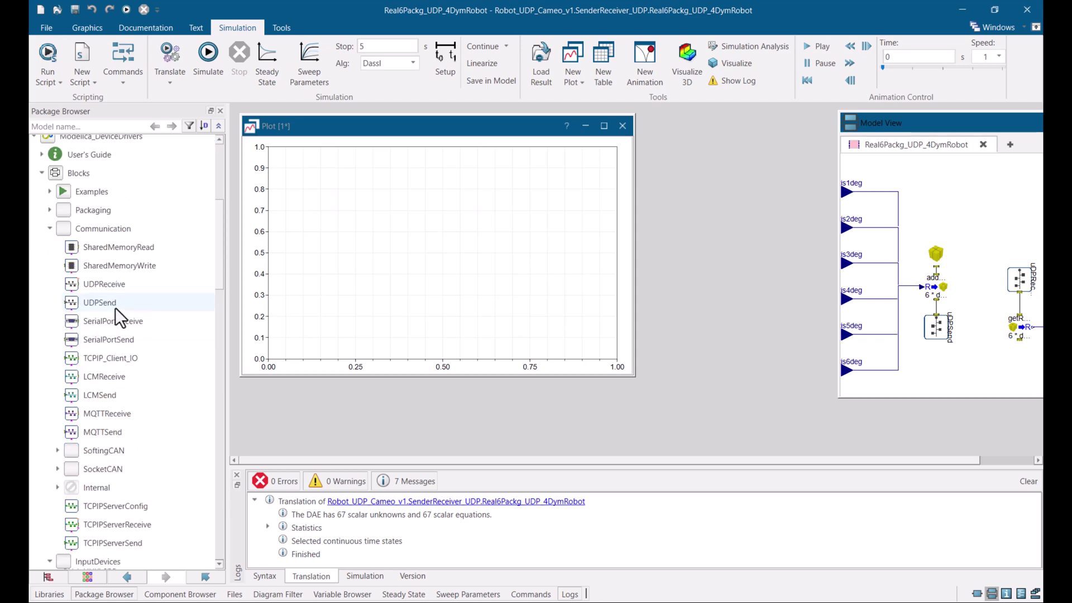
scroll(100, 279, up, 2)
drag(943, 124, 572, 119)
drag(799, 402, 942, 430)
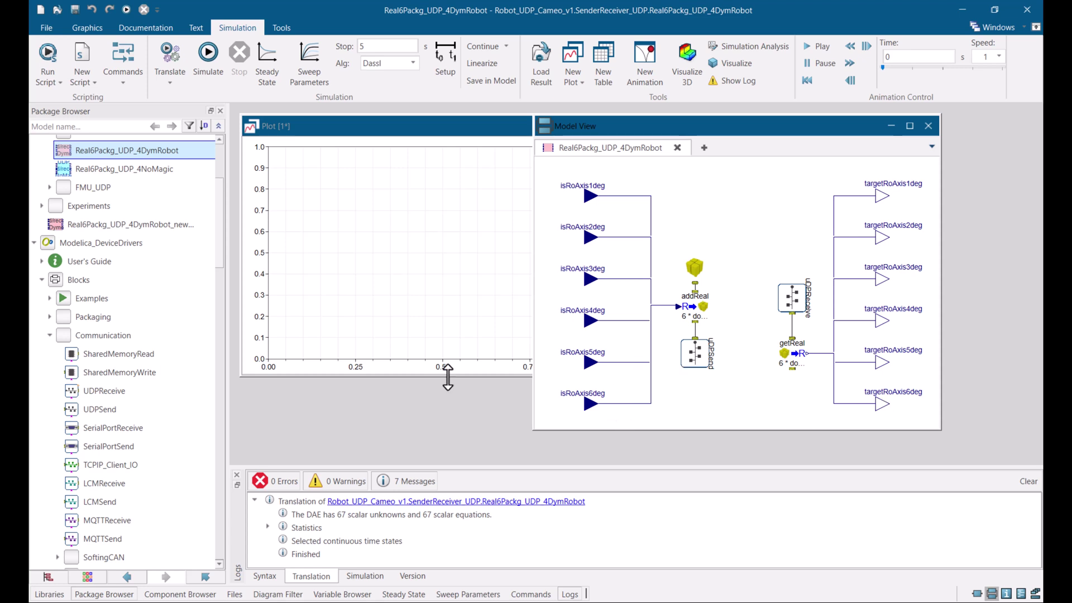
Step: Expand Experiments and open UDP_AbsInp_FullRobot with its diagram maximized
scroll(79, 164, up, 2)
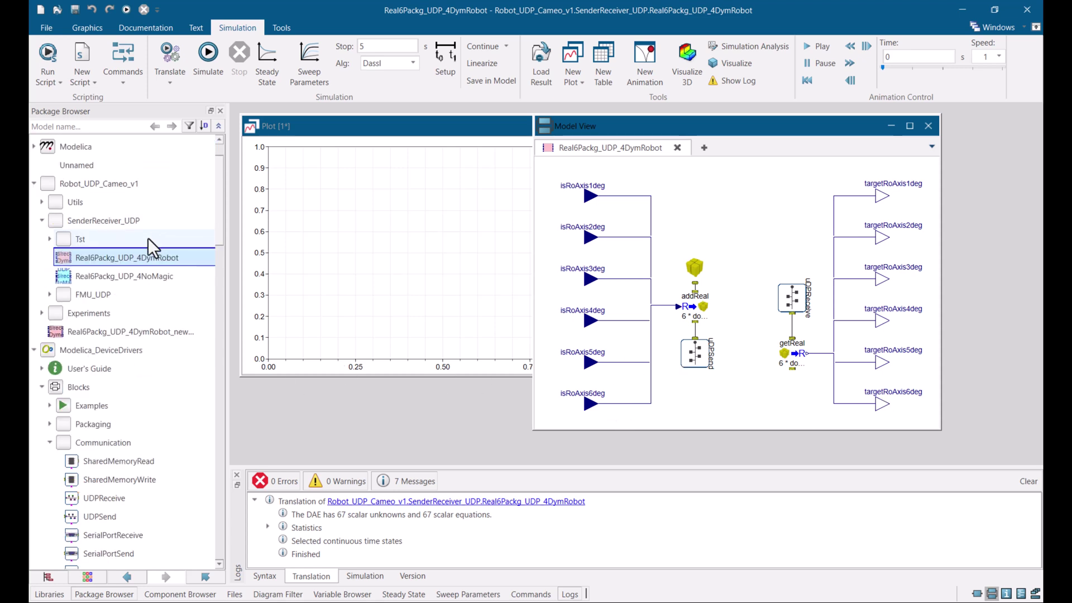
click(44, 314)
click(90, 351)
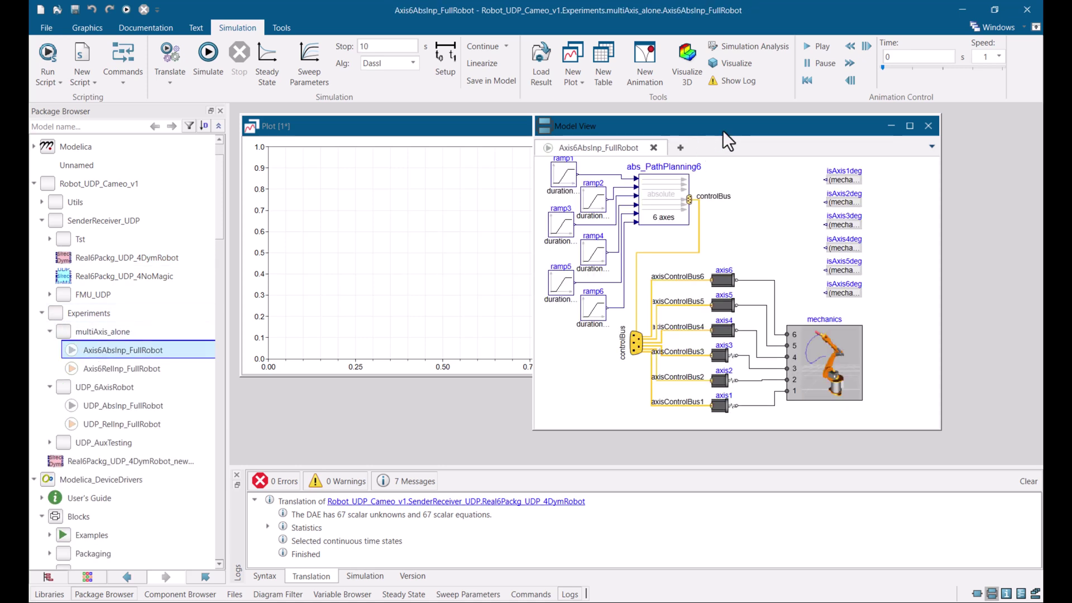
drag(790, 129, 659, 126)
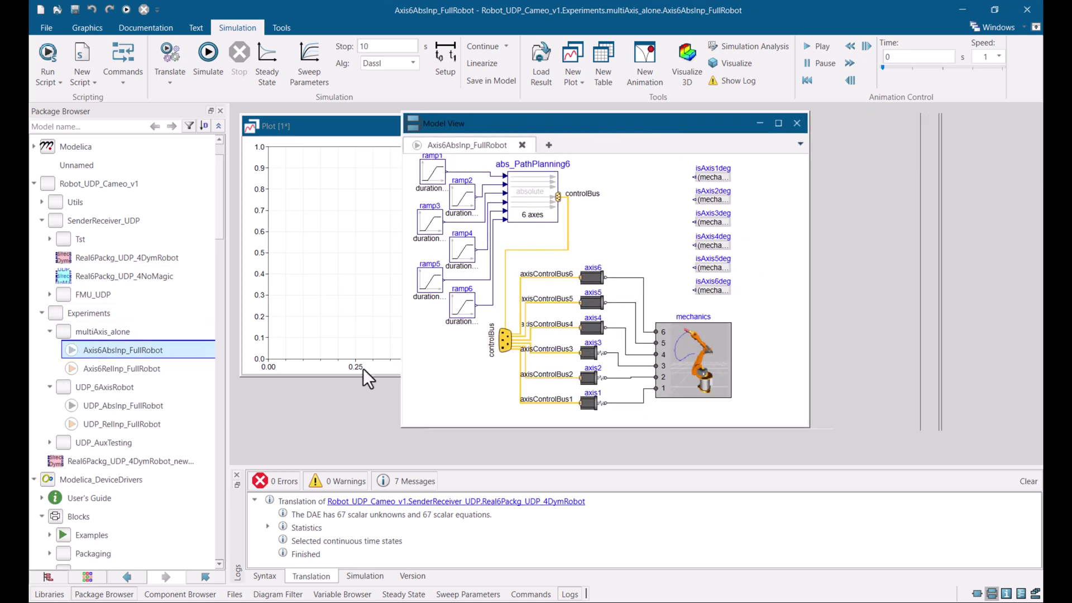
click(101, 407)
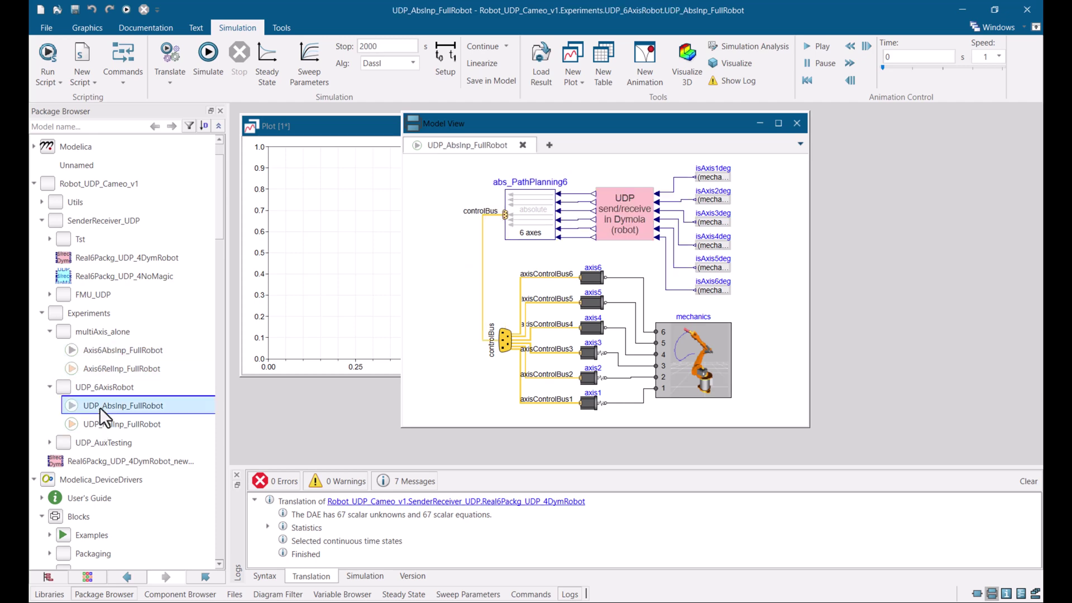
click(778, 123)
Step: Show the pink UDP block's inner Real6Packg_UDP_4DymRobot component and select its UDPSend block
right_click(644, 169)
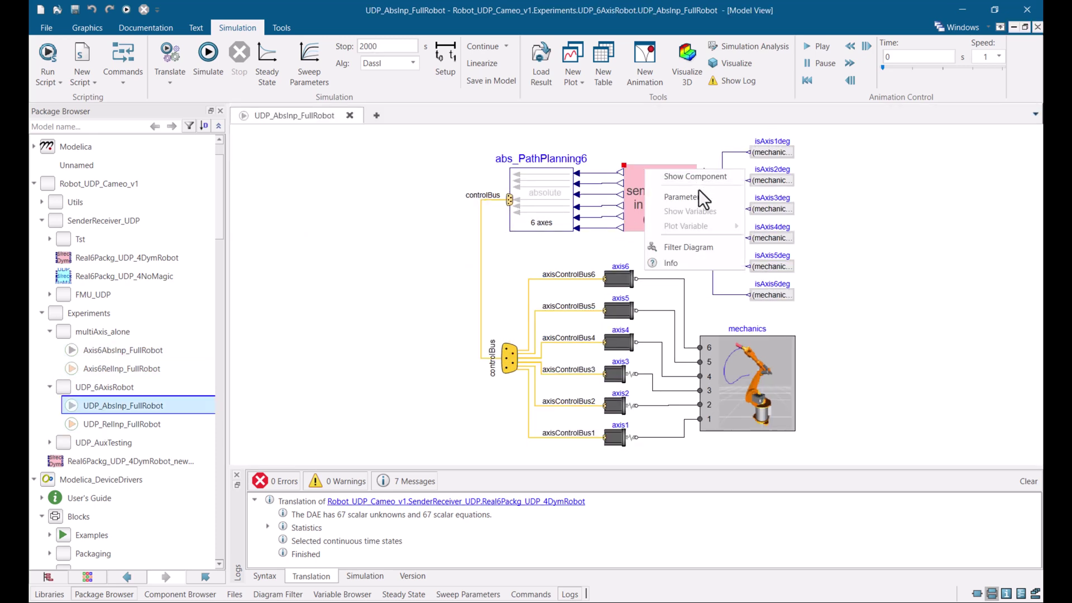
click(692, 175)
click(583, 374)
scroll(84, 436, down, 5)
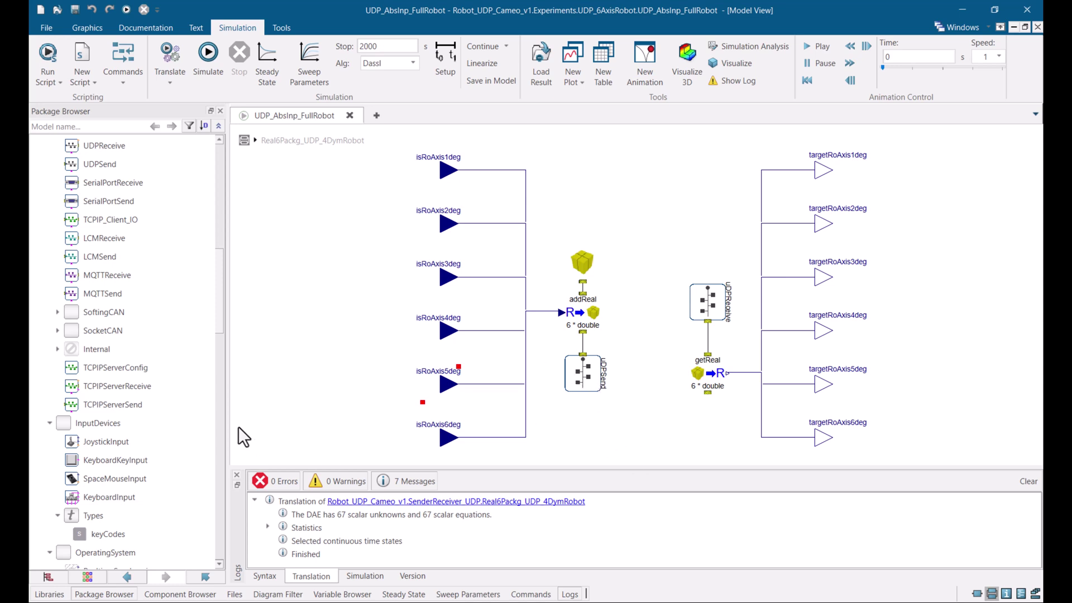
scroll(122, 320, up, 1)
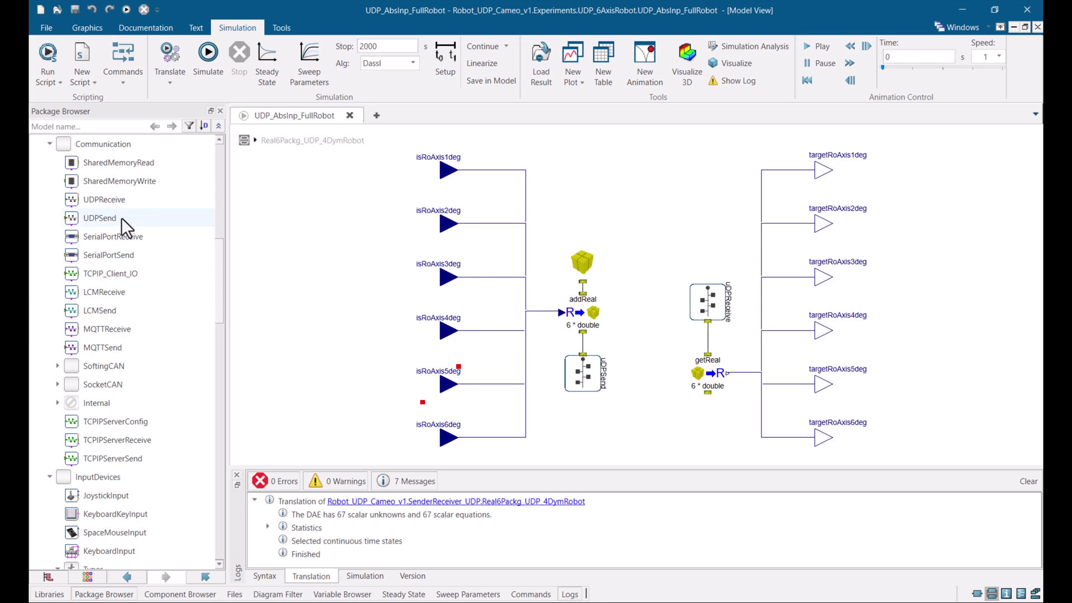
double_click(592, 384)
click(418, 354)
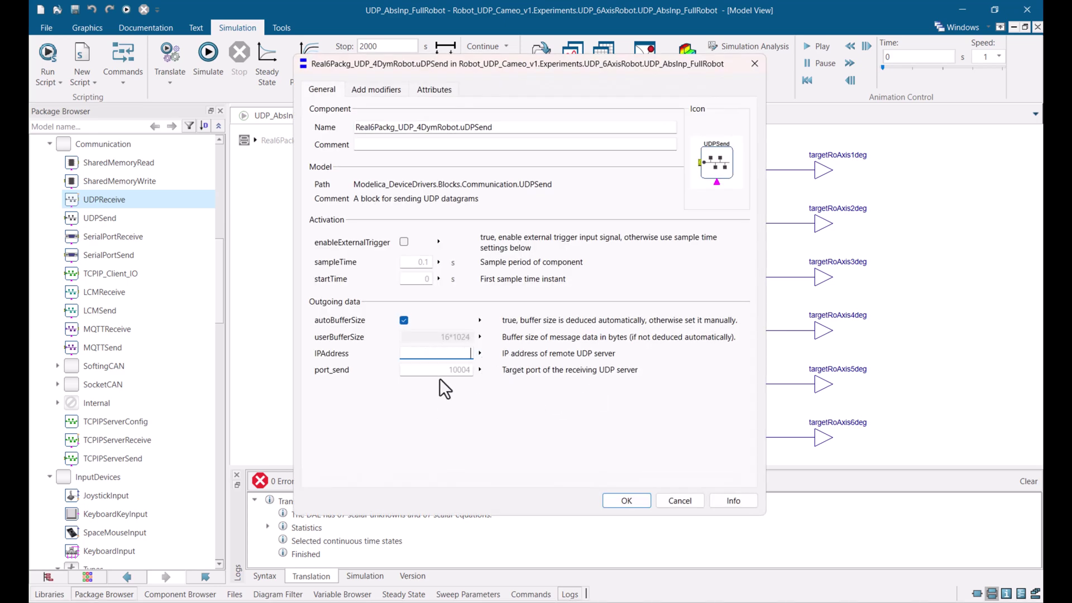
click(423, 370)
click(424, 354)
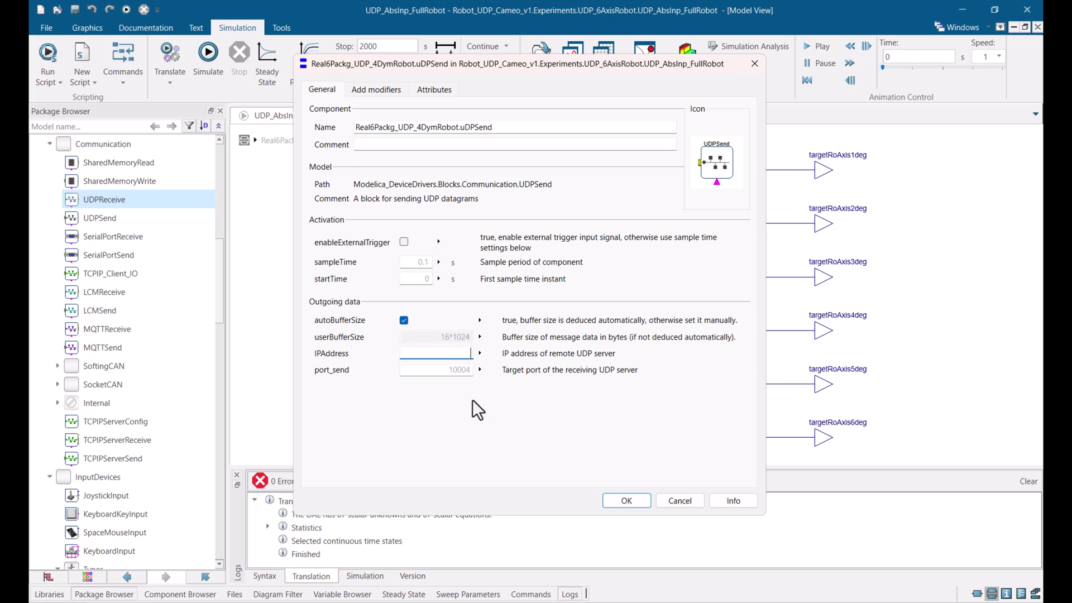
click(675, 505)
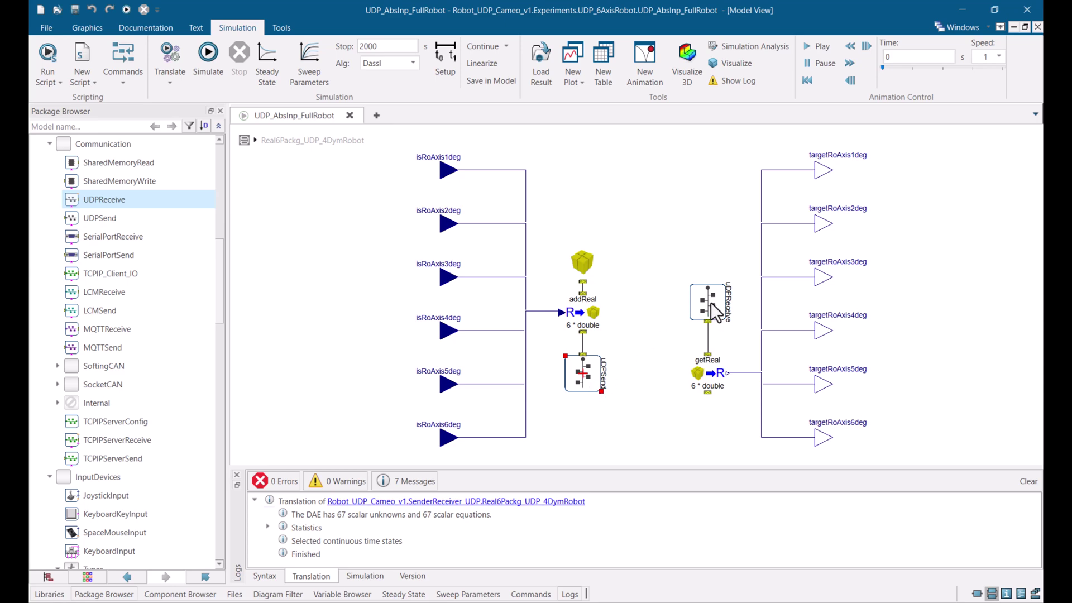
double_click(710, 302)
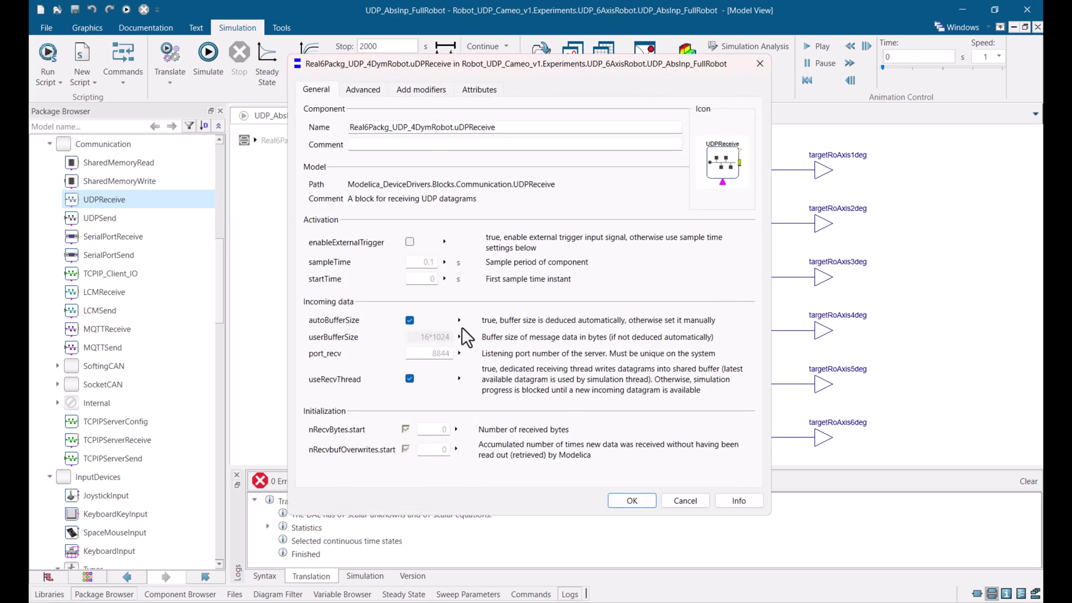
click(681, 503)
scroll(99, 255, up, 9)
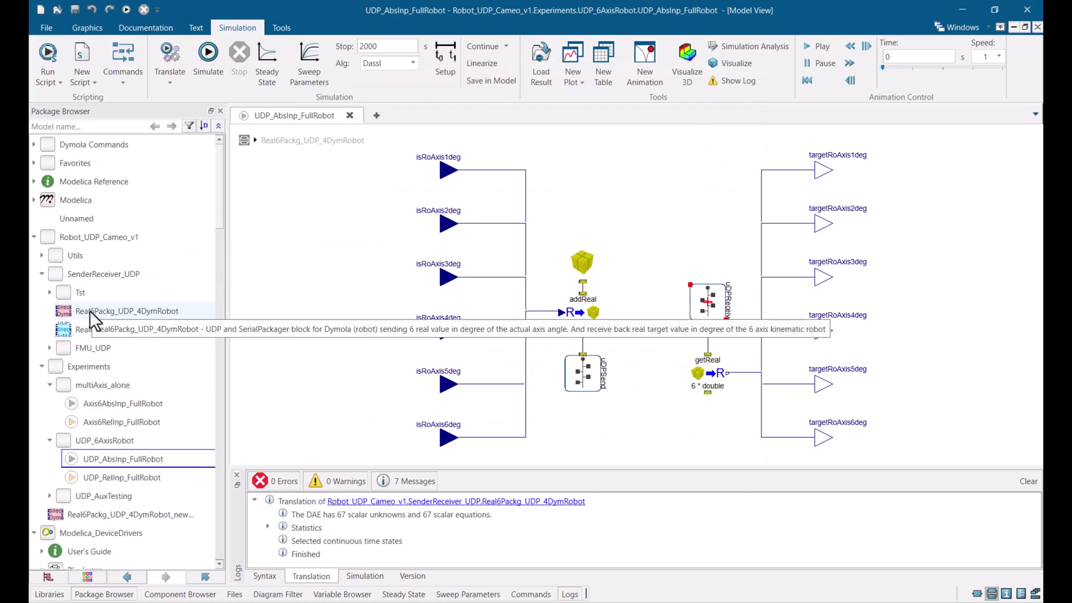
Step: Open Real6Packg_UDP_4NoMagic and check uDPSend (port 8844) and uDPReceive (port 10004) parameters
click(90, 310)
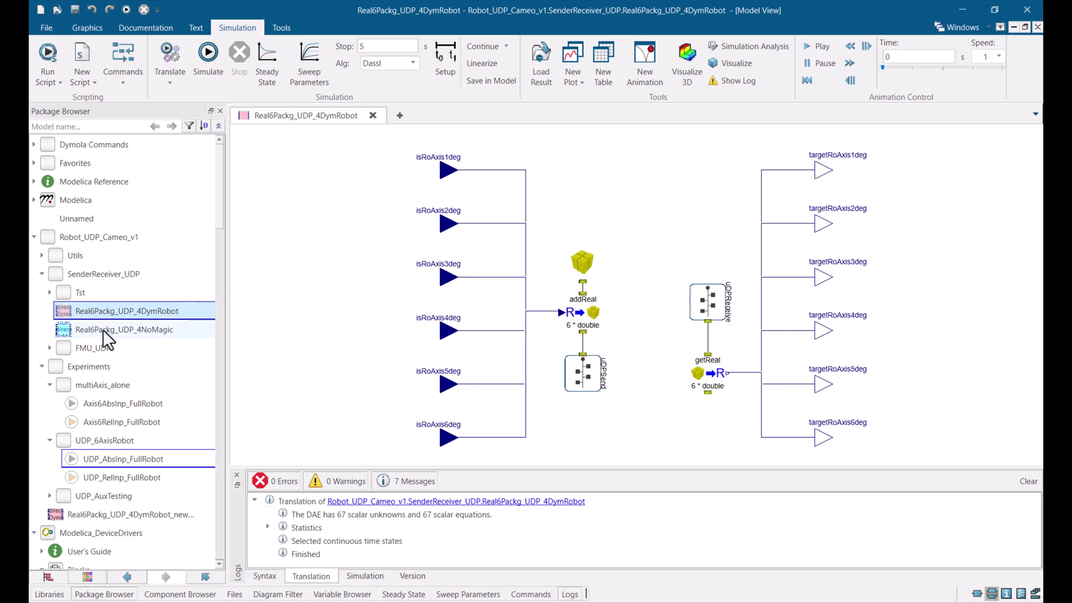
click(103, 329)
double_click(592, 312)
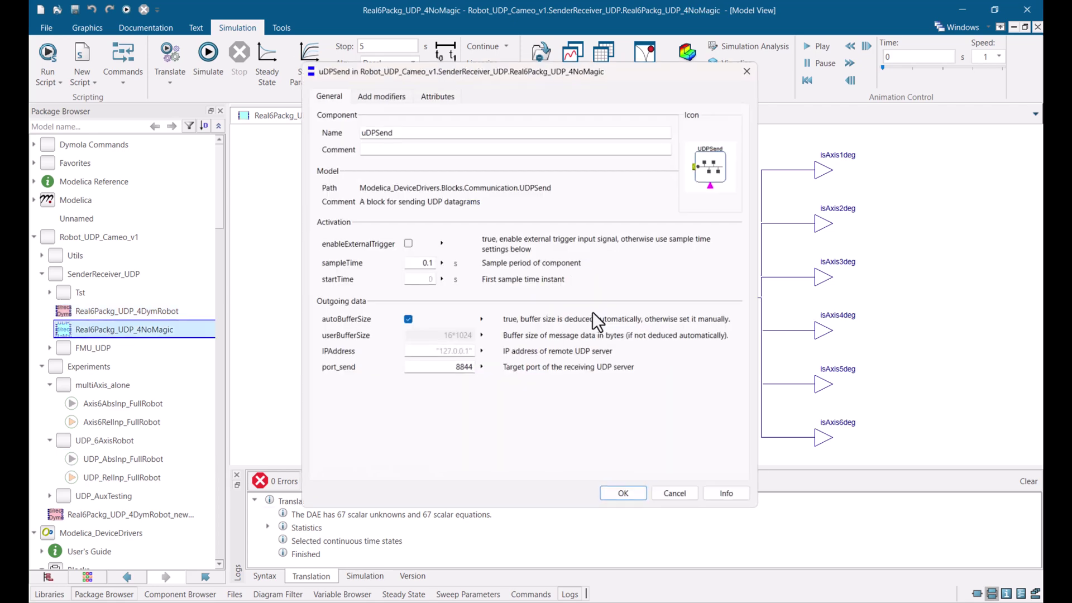
click(642, 502)
double_click(726, 252)
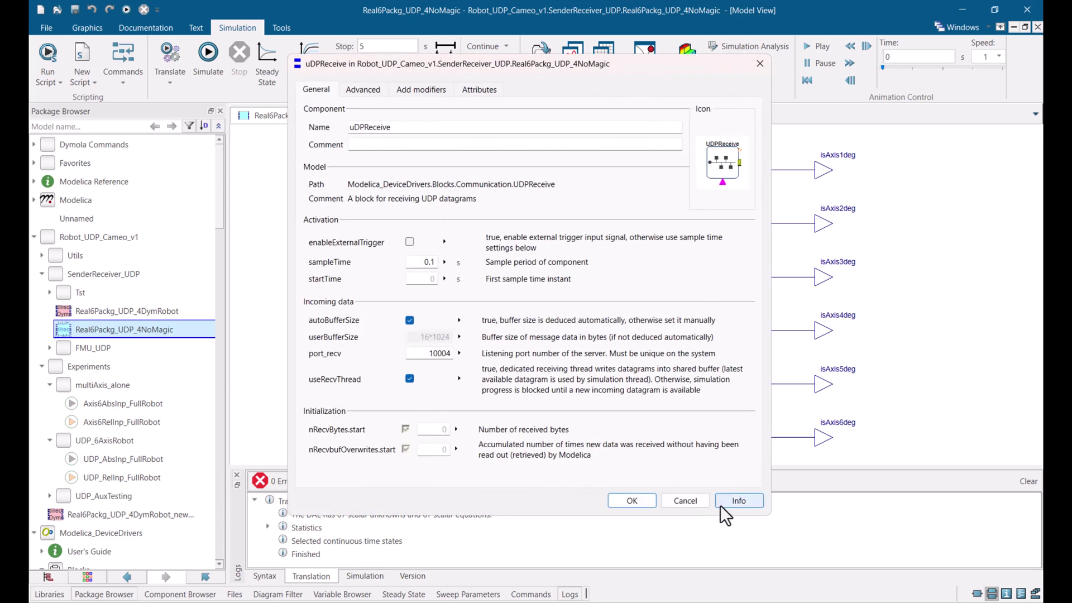
click(685, 500)
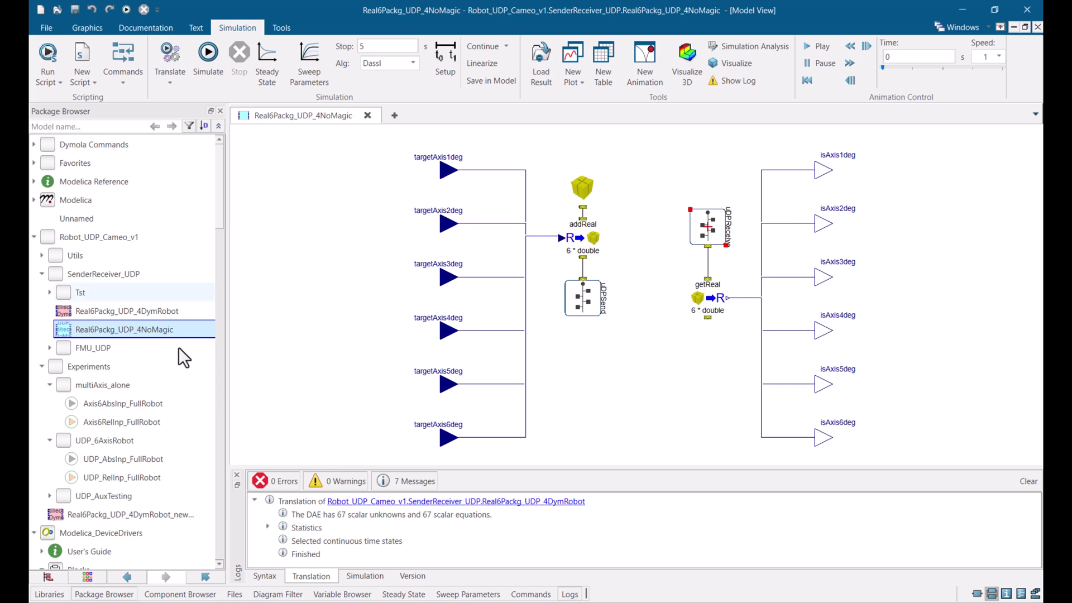
click(925, 397)
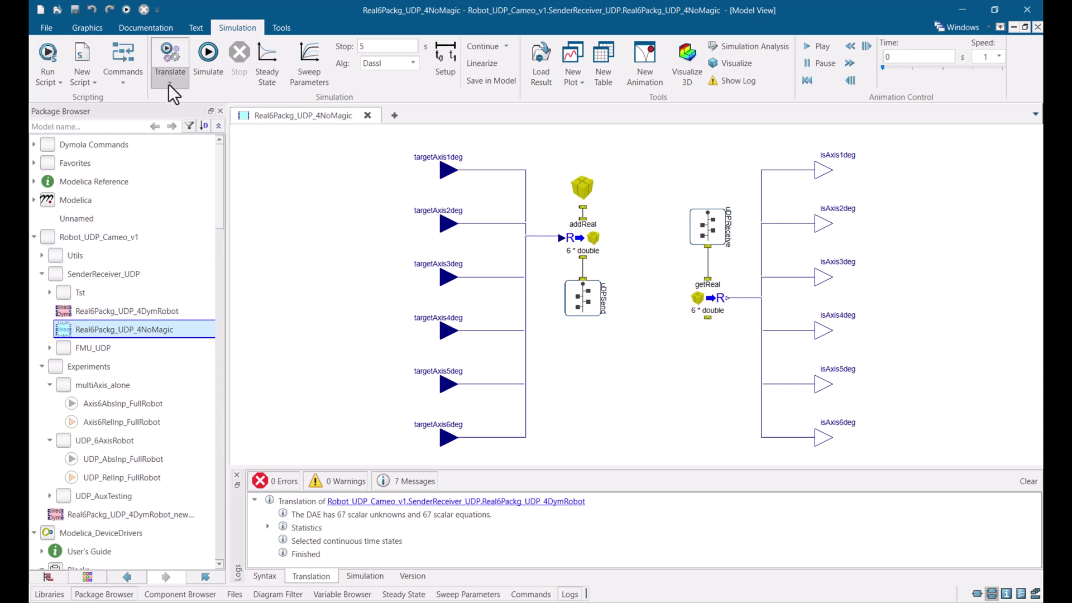
Step: Translate Real6Packg_UDP_4DymRobot to an FMU, keeping model exchange, Cvode co-simulation and version 2.0
click(146, 311)
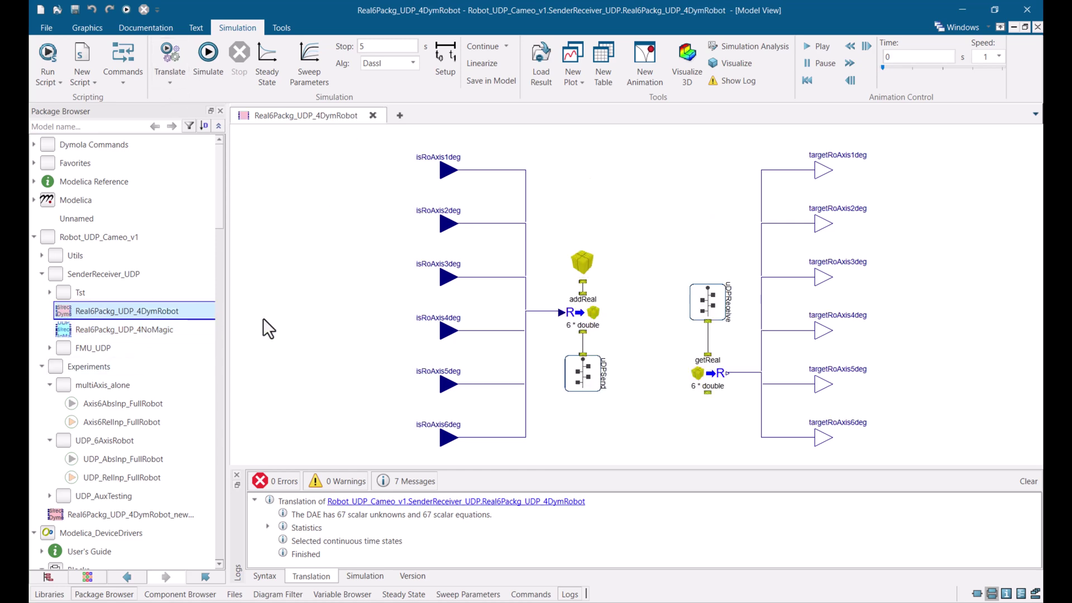
click(170, 82)
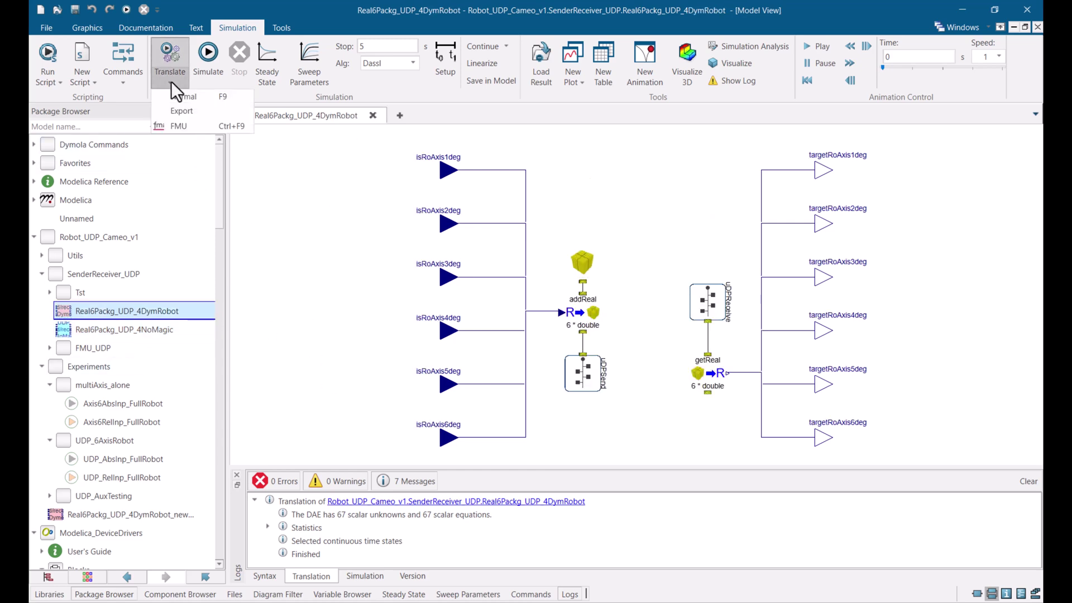
click(185, 126)
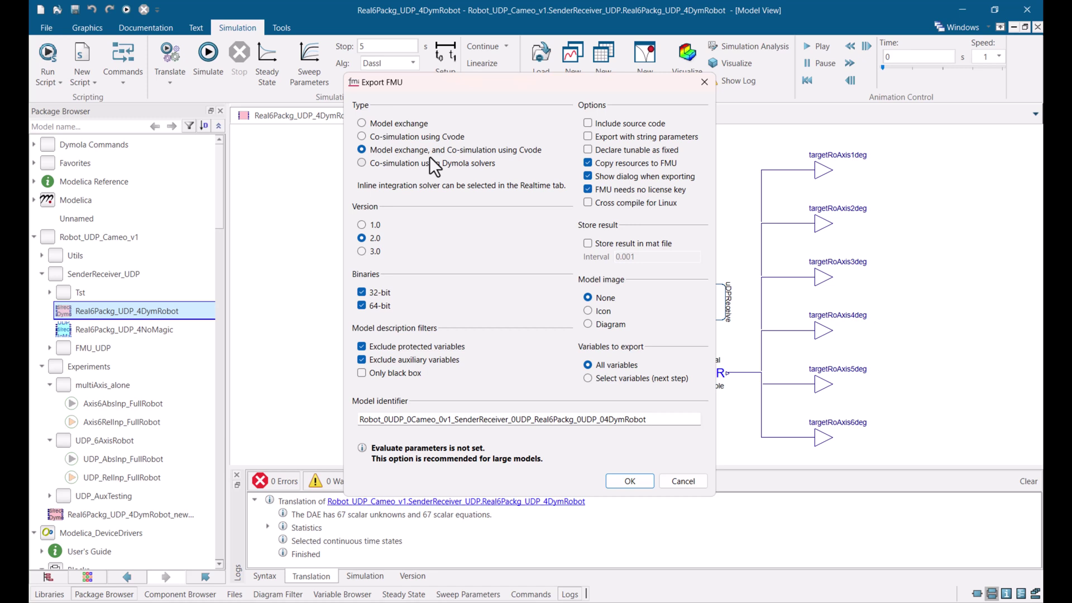
click(615, 479)
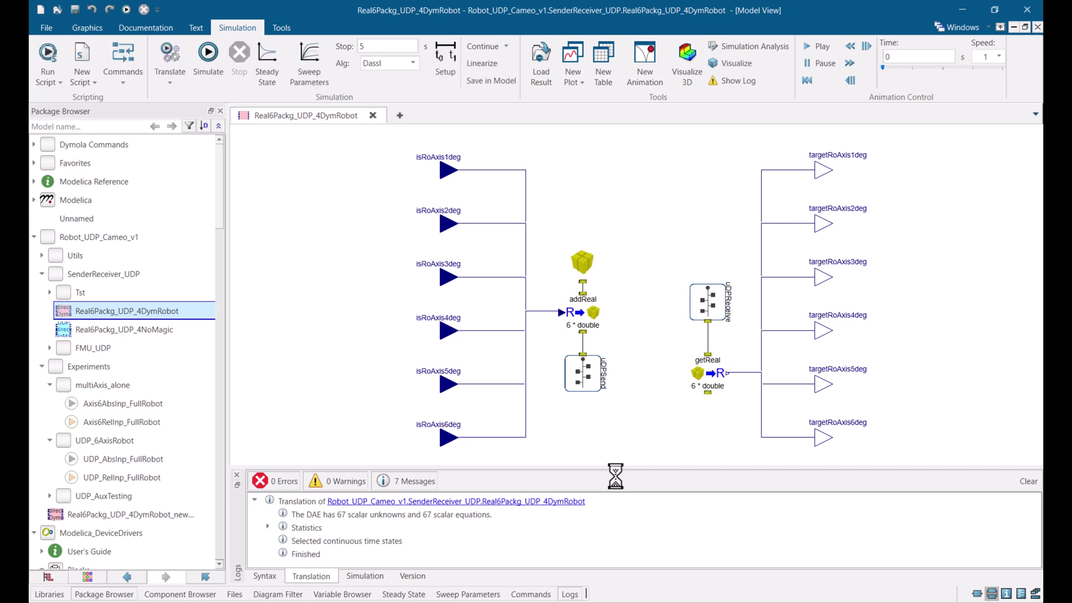
Step: Export Real6Packg_UDP_4NoMagic as an FMU with the same FMI 2.0 model exchange and Cvode co-simulation settings
click(122, 328)
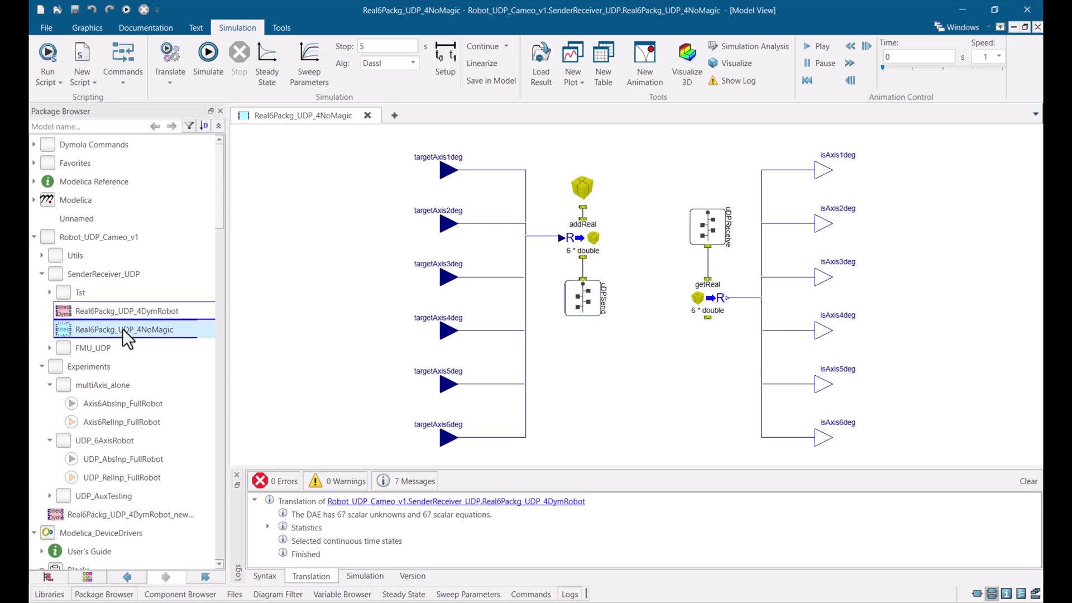
click(170, 83)
click(178, 127)
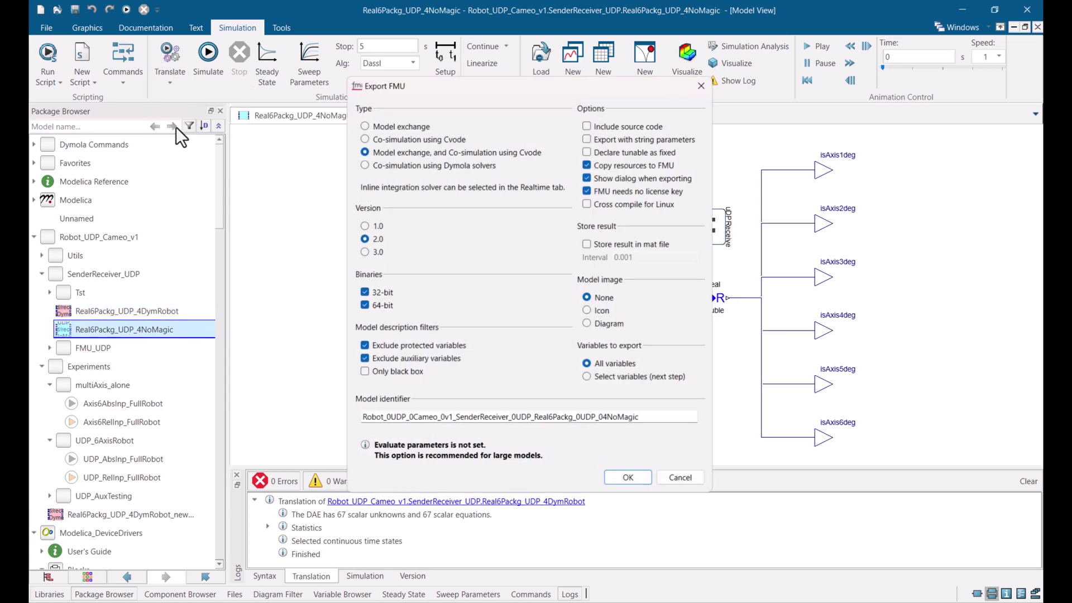
click(622, 480)
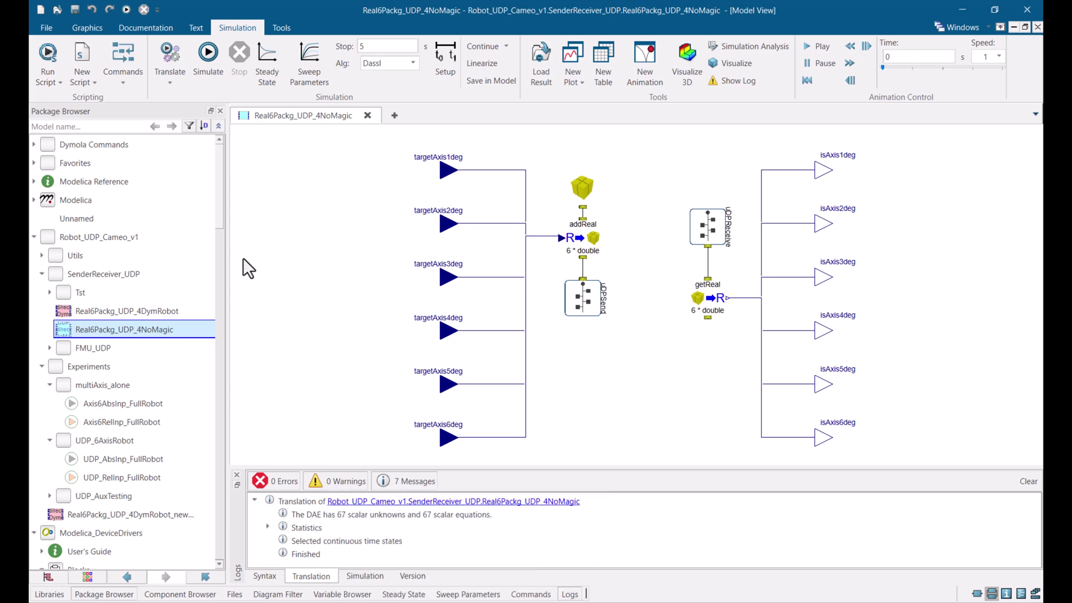
Step: Check Dymola's working directory path from the File menu, leaving it unchanged
click(45, 26)
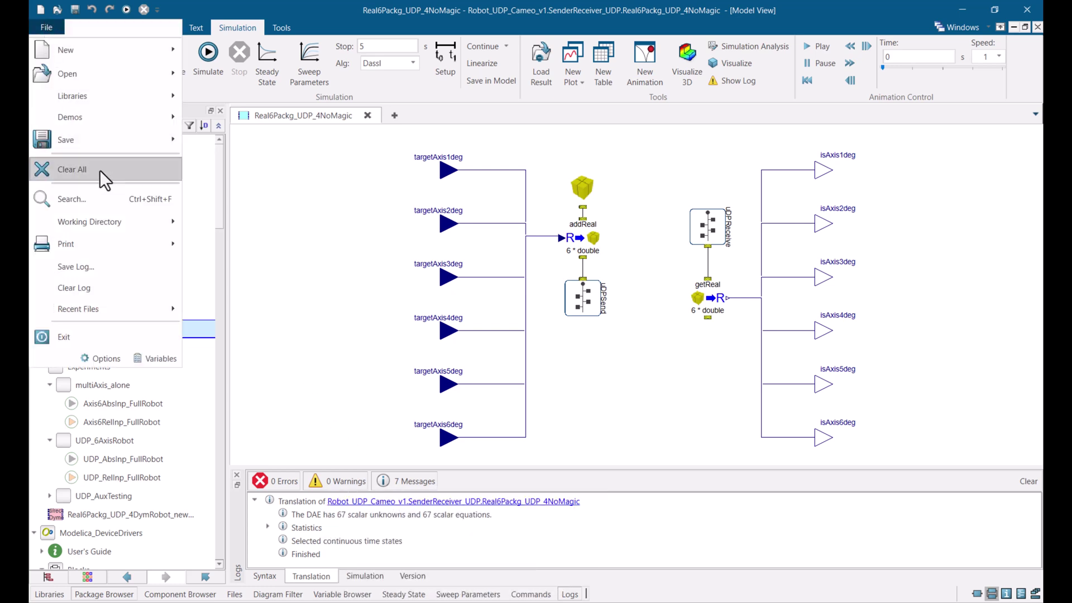
mouse_move(162, 222)
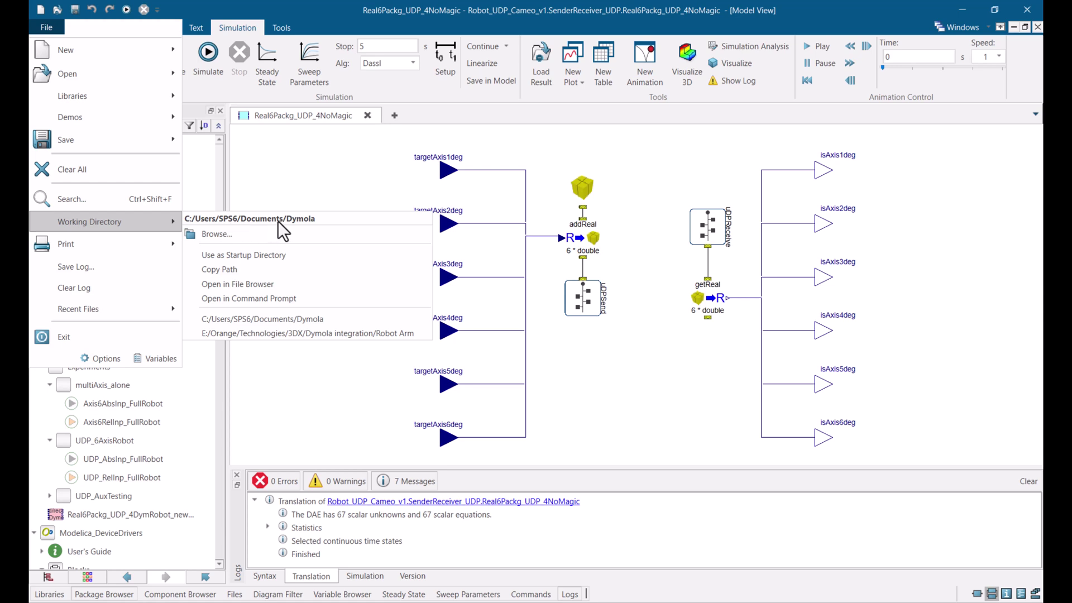
click(216, 236)
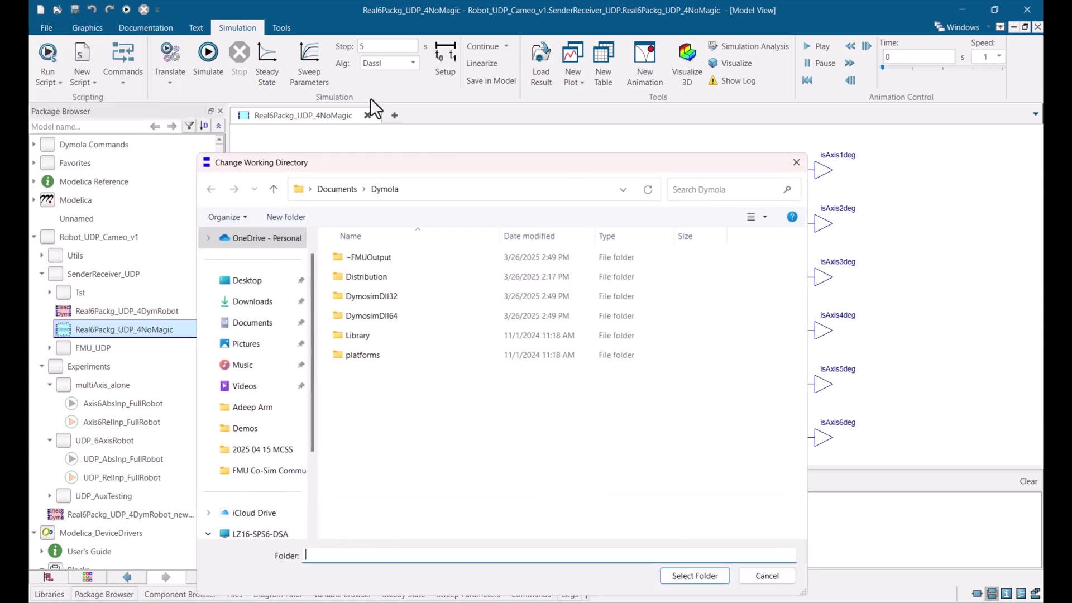
click(442, 190)
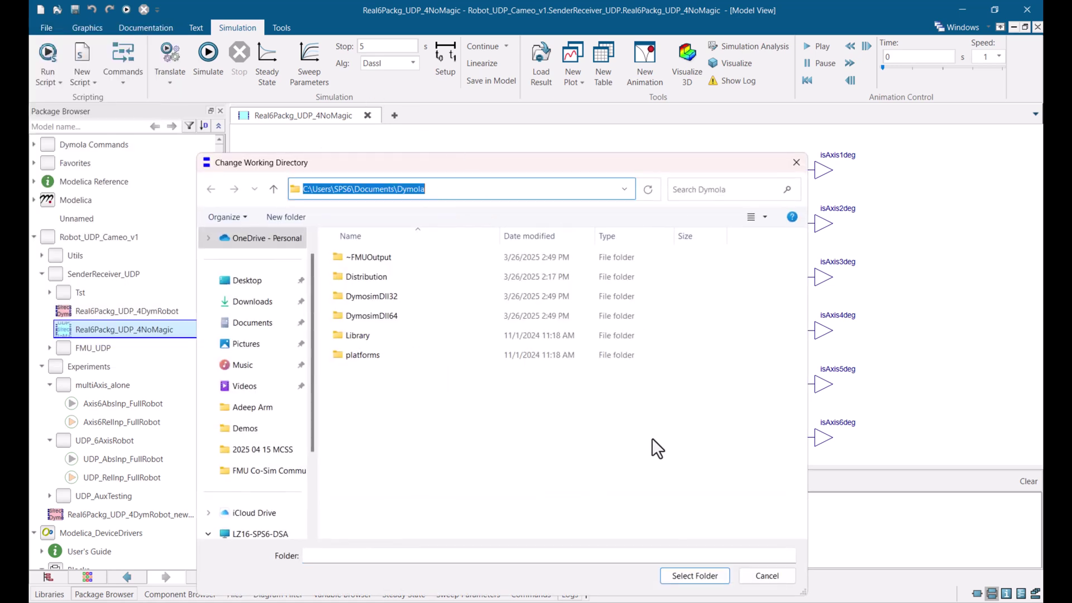
click(767, 576)
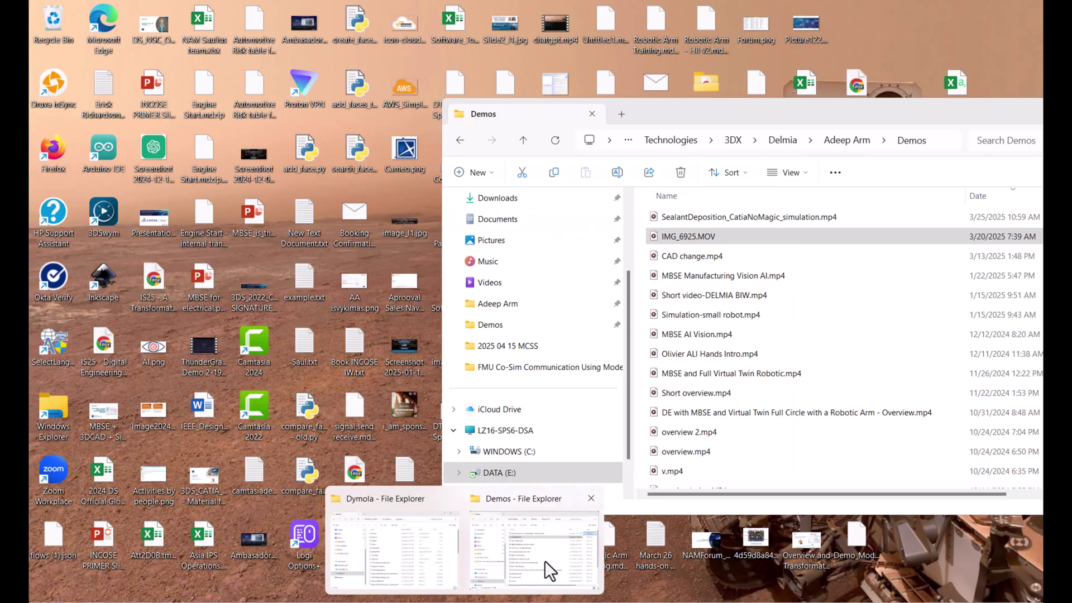
Step: Move File Explorer aside and navigate it to the Documents\Dymola folder
click(544, 561)
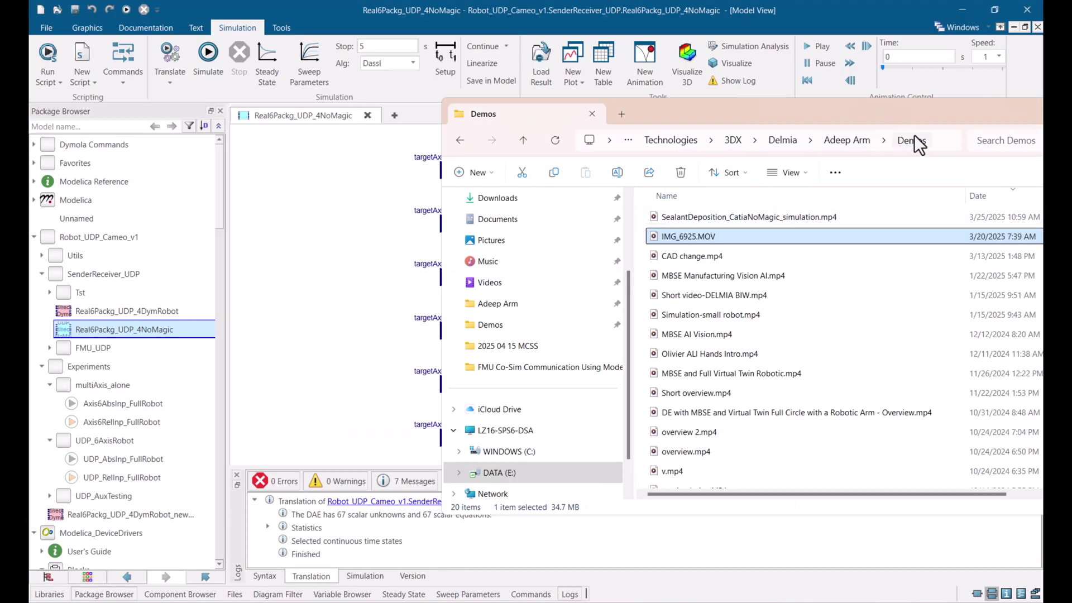
drag(926, 116, 582, 145)
click(609, 159)
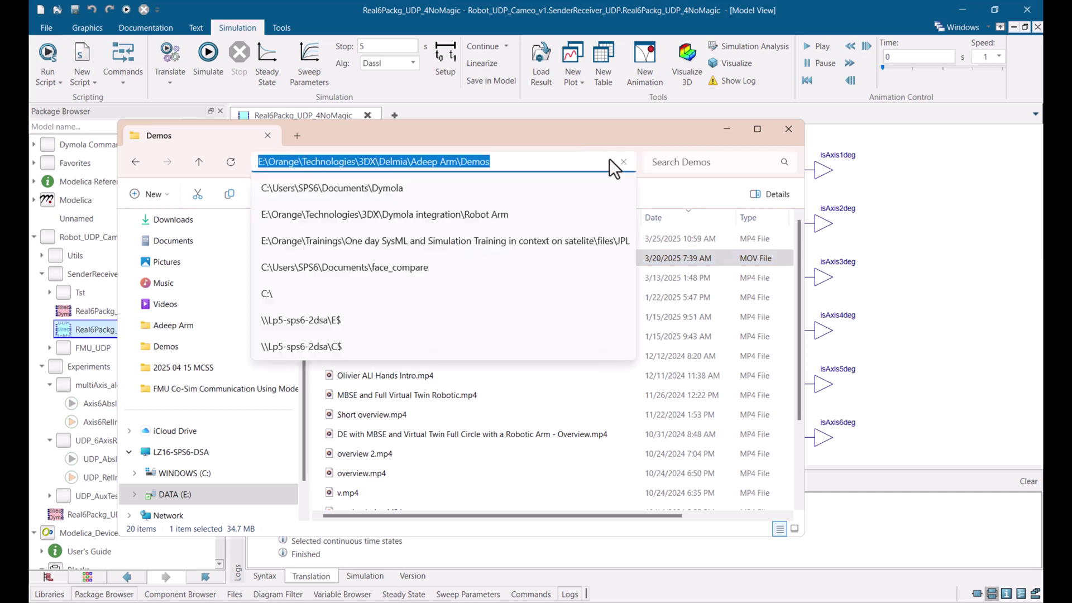
text(C:\Users\PSP50\Documents\Dymola)
key(Return)
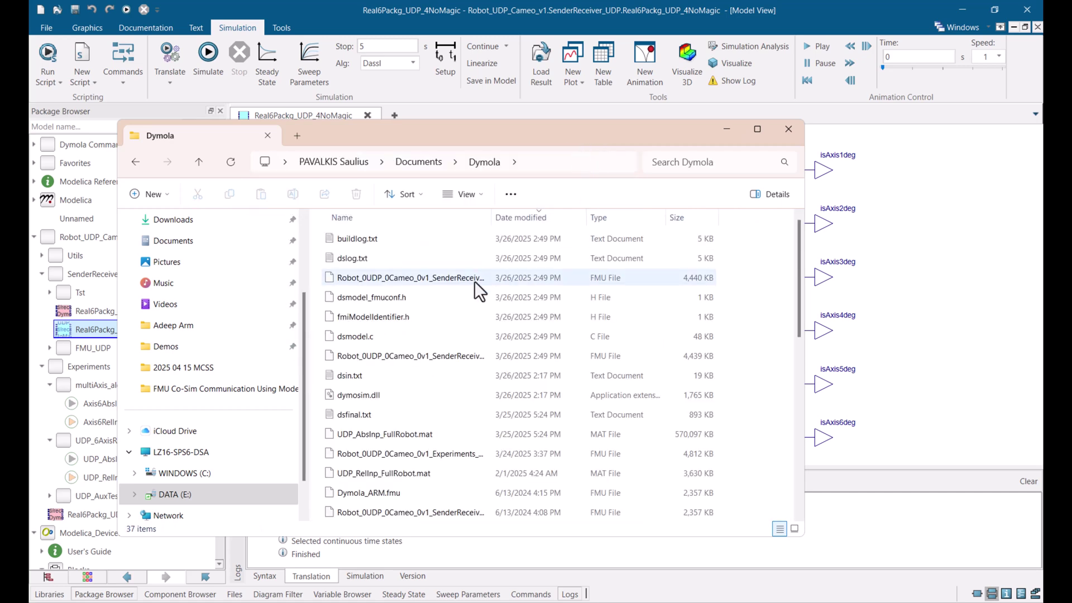
Step: Select the 4NoMagic and 4DymRobot FMU files, widen the Name column, and minimize Explorer
click(423, 280)
click(431, 359)
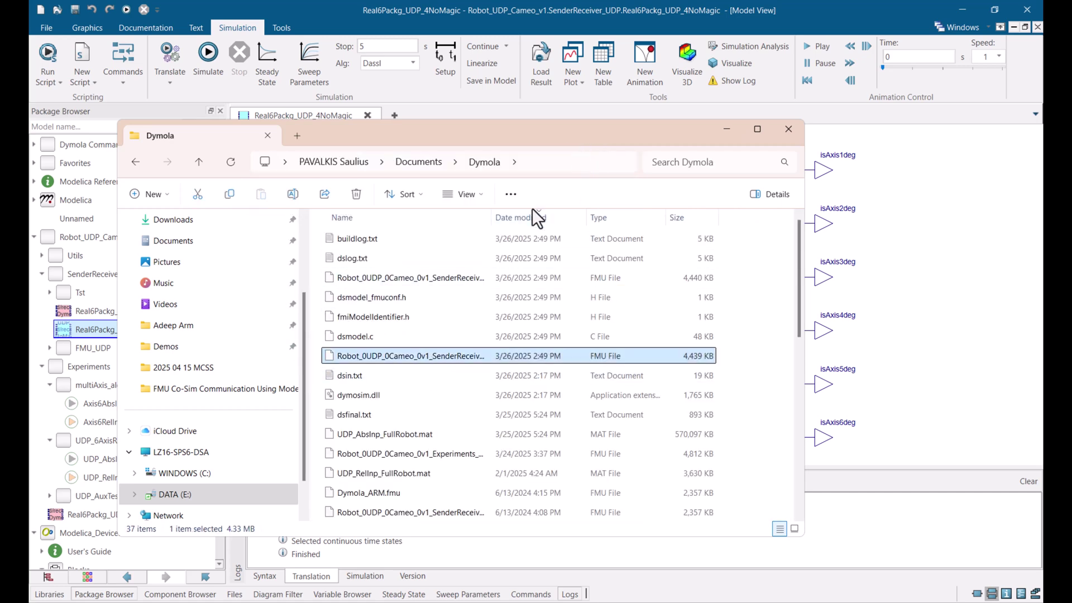
drag(492, 217, 657, 217)
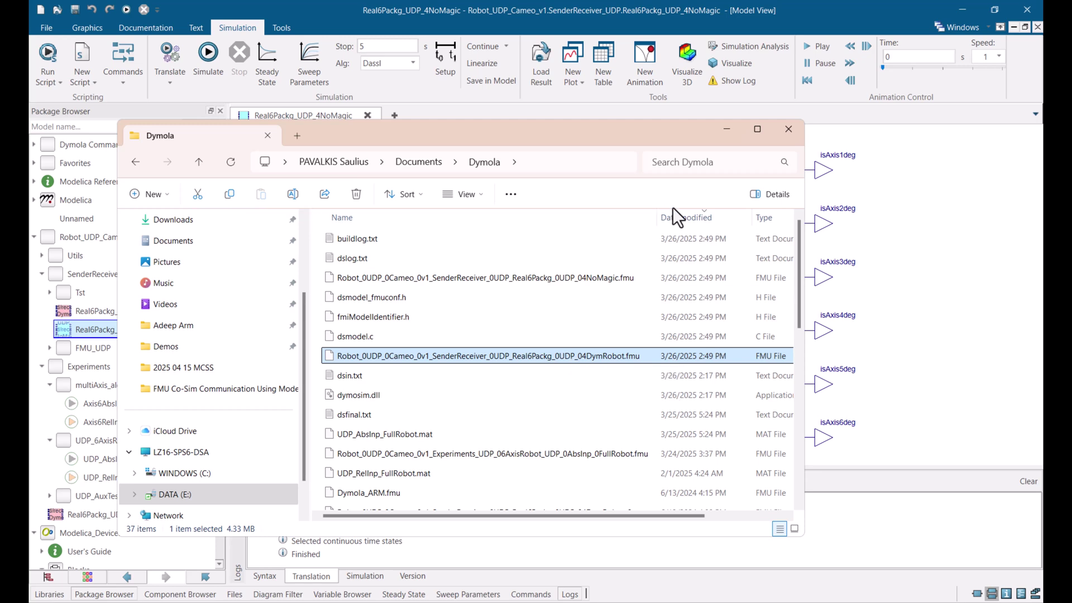
click(727, 129)
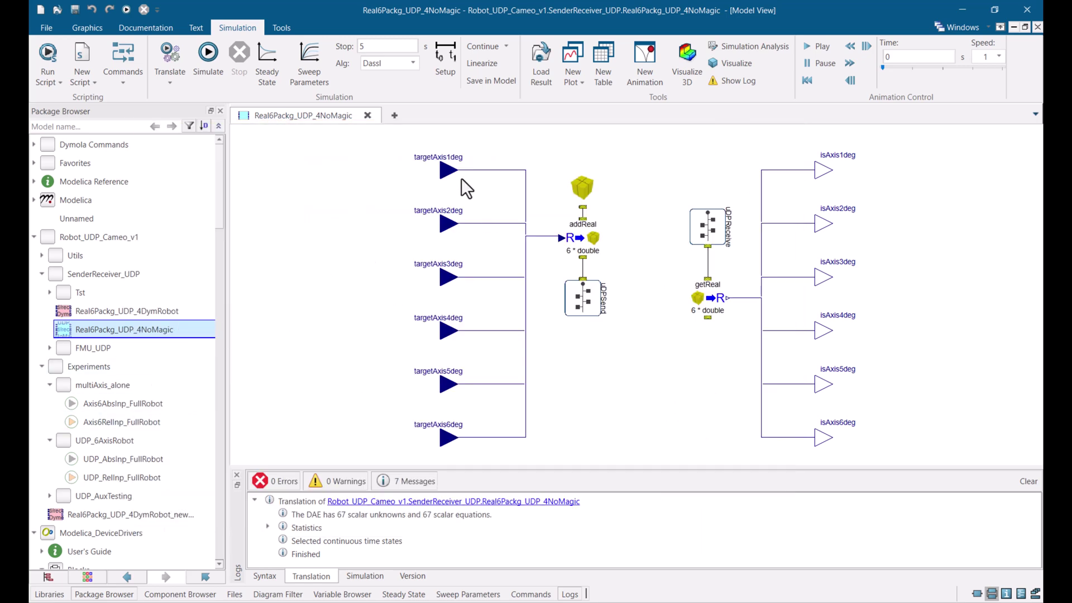
Step: Open Real6Packg_UDP_4DymRobot in Dymola, then switch to CATIA Magic Cyber Systems Engineer with Alt+Tab
click(109, 311)
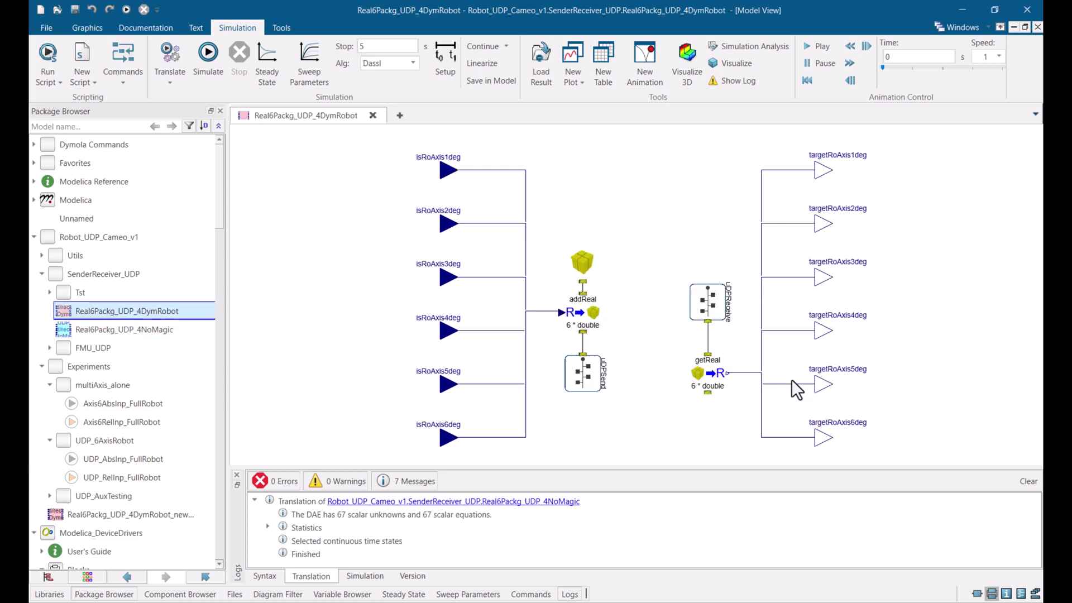
mouse_move(742, 598)
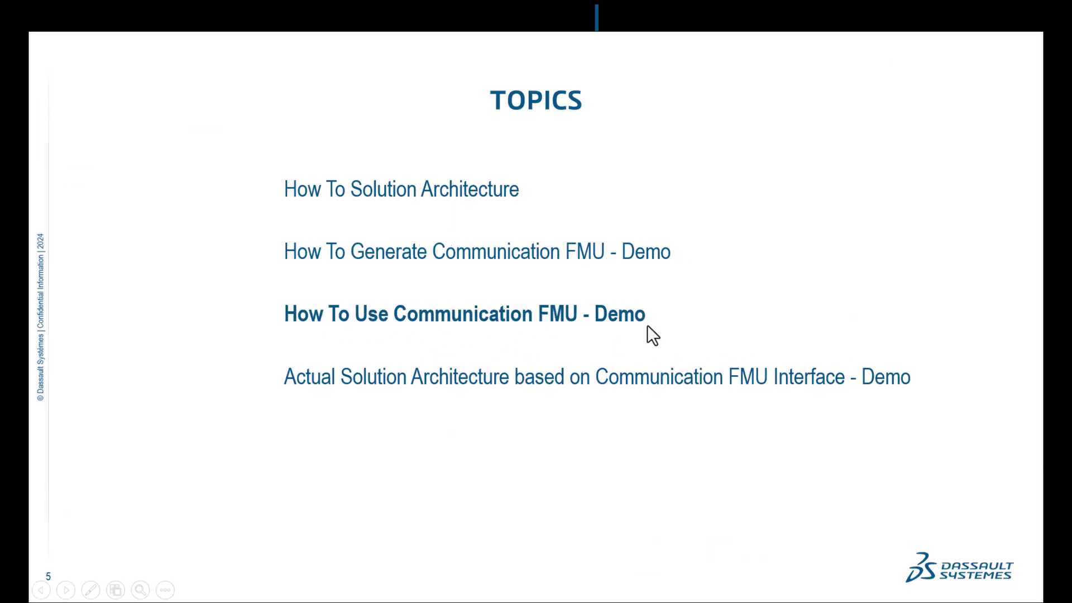
key(alt+Tab)
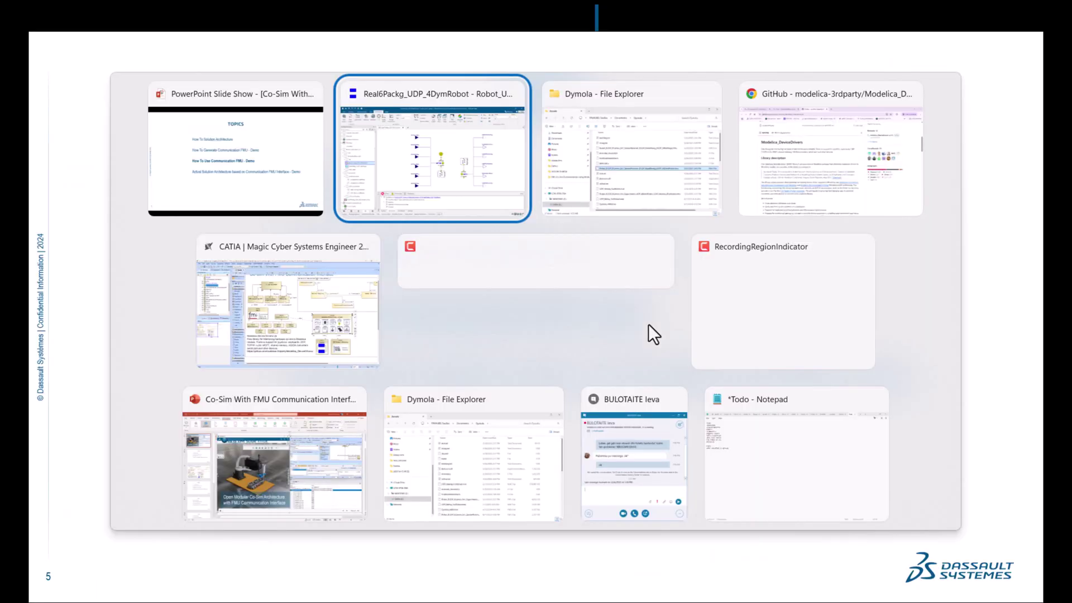
key(alt+Tab)
key(alt+Tab)
key(alt+Tab)
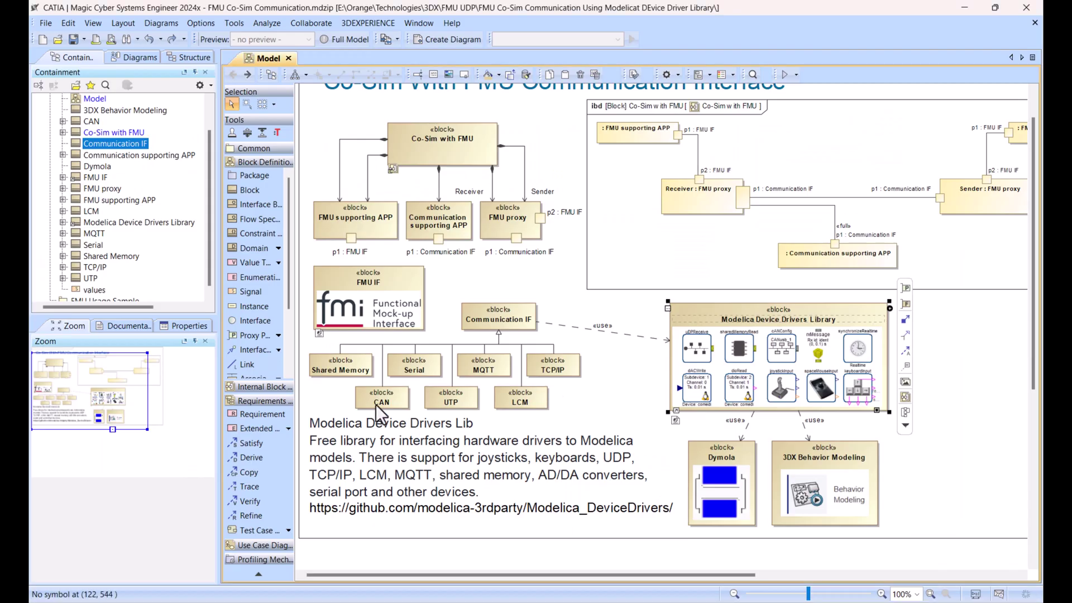
Step: Create a SysML Block Definition Diagram in the FMU Usage Sample package
scroll(129, 165, up, 3)
click(49, 110)
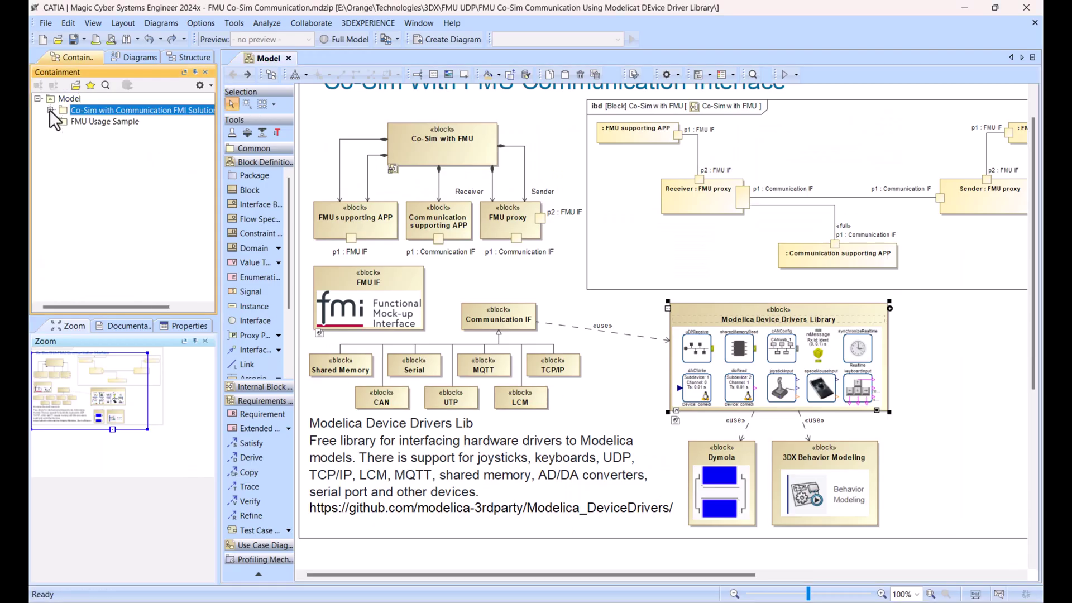
click(87, 120)
click(433, 39)
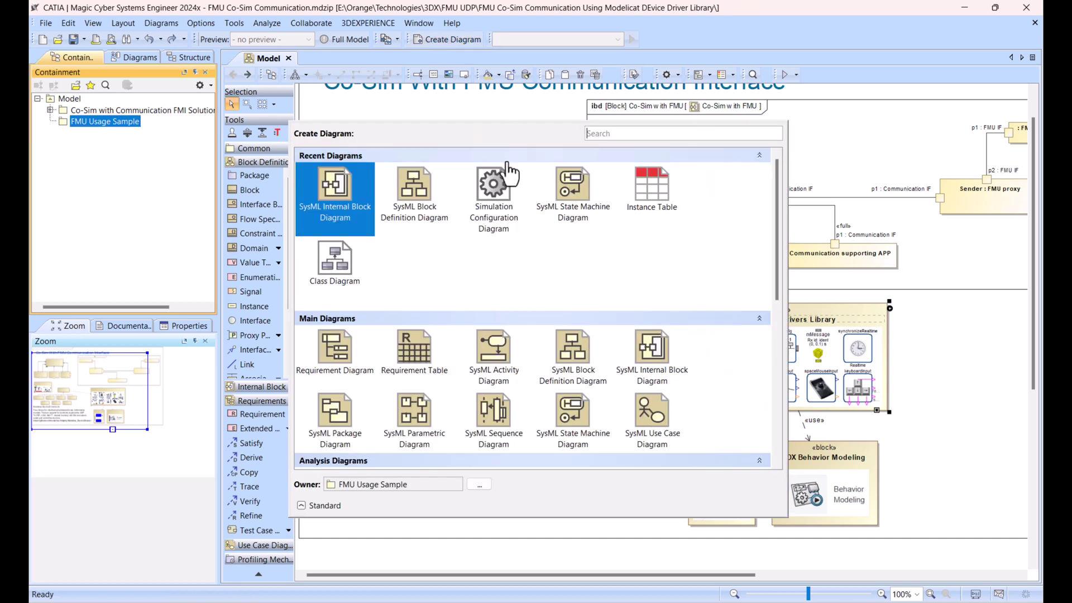
click(418, 186)
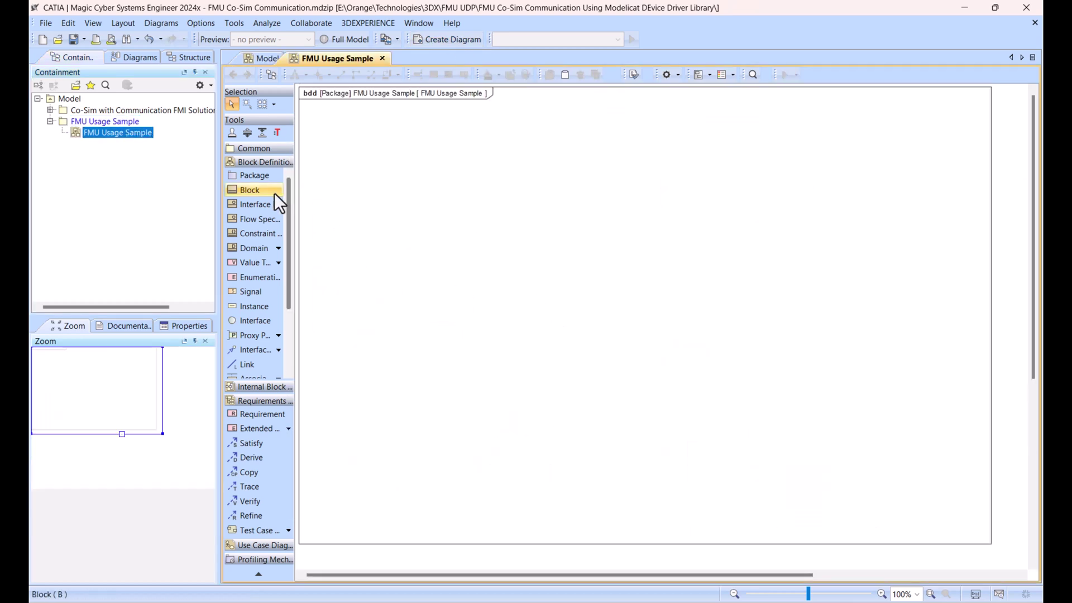
Step: Add a block named 'Co-Sim Architecture' to the new diagram
click(250, 190)
click(466, 189)
text(C)
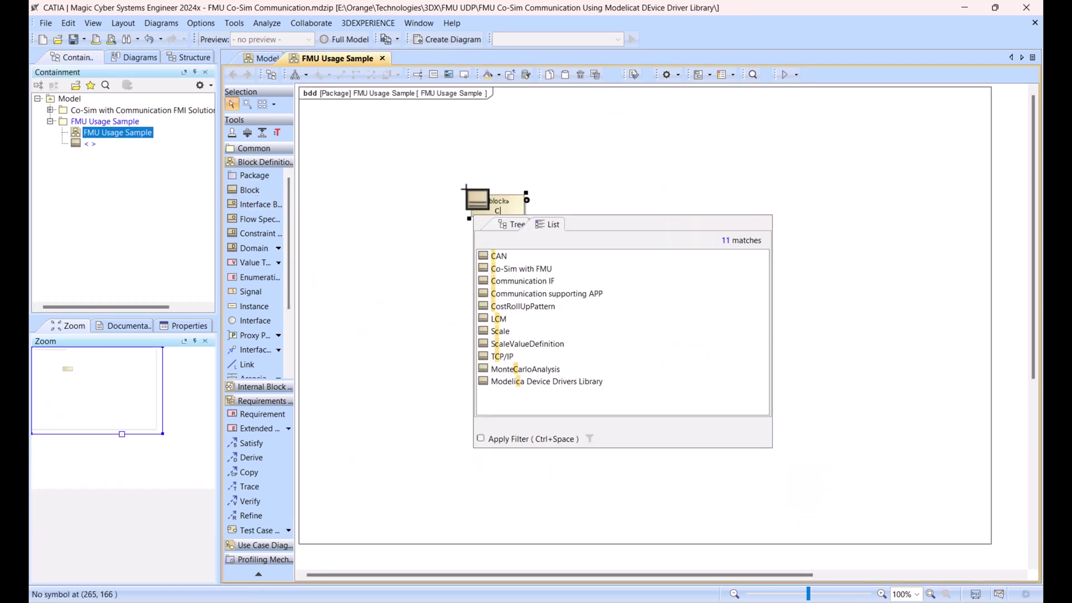
text(o-Sim)
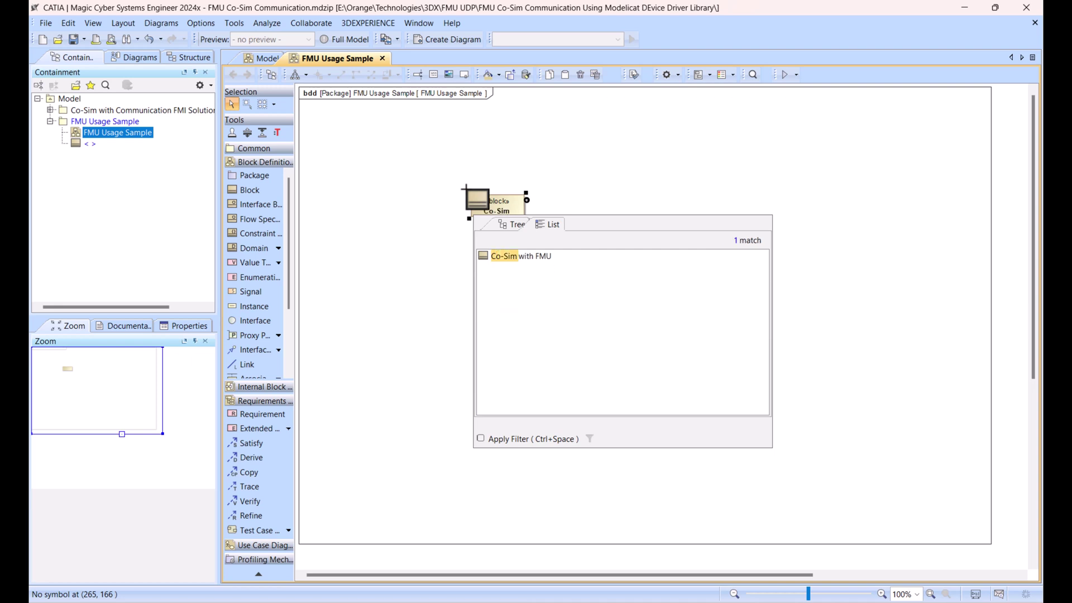
text( Architecture)
key(Return)
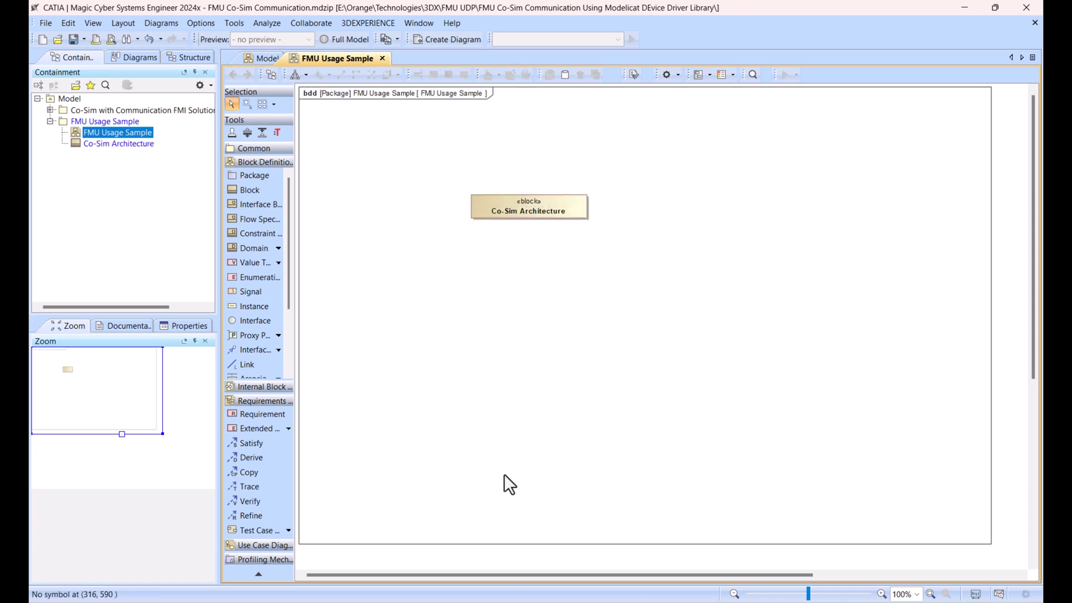
mouse_move(465, 600)
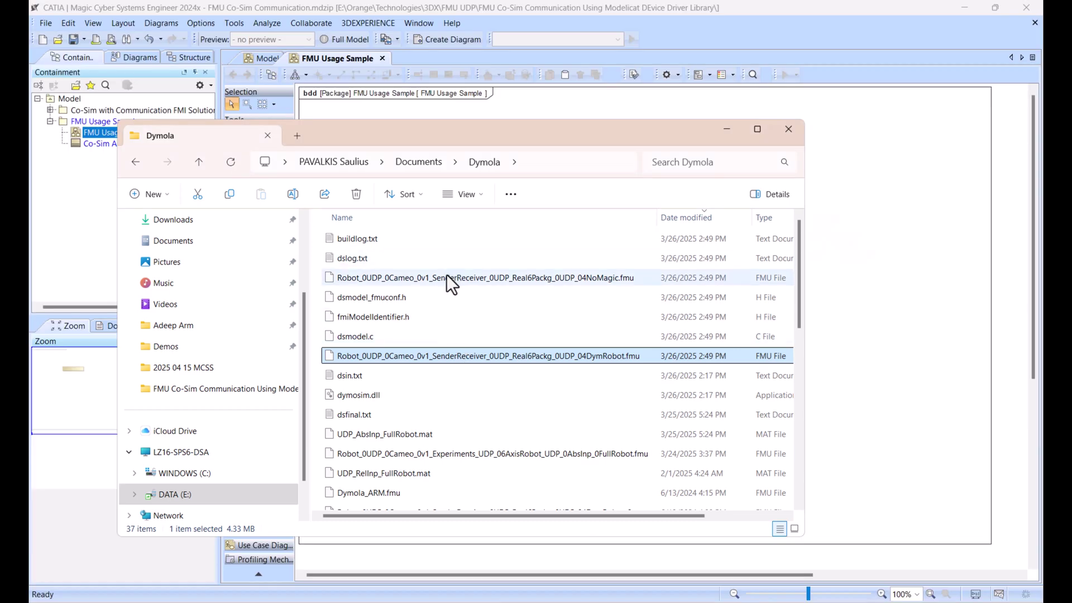
Step: Import the 4NoMagic FMU with its file attached to the project, and place it below-left of Co-Sim Architecture
drag(447, 278, 863, 270)
click(255, 478)
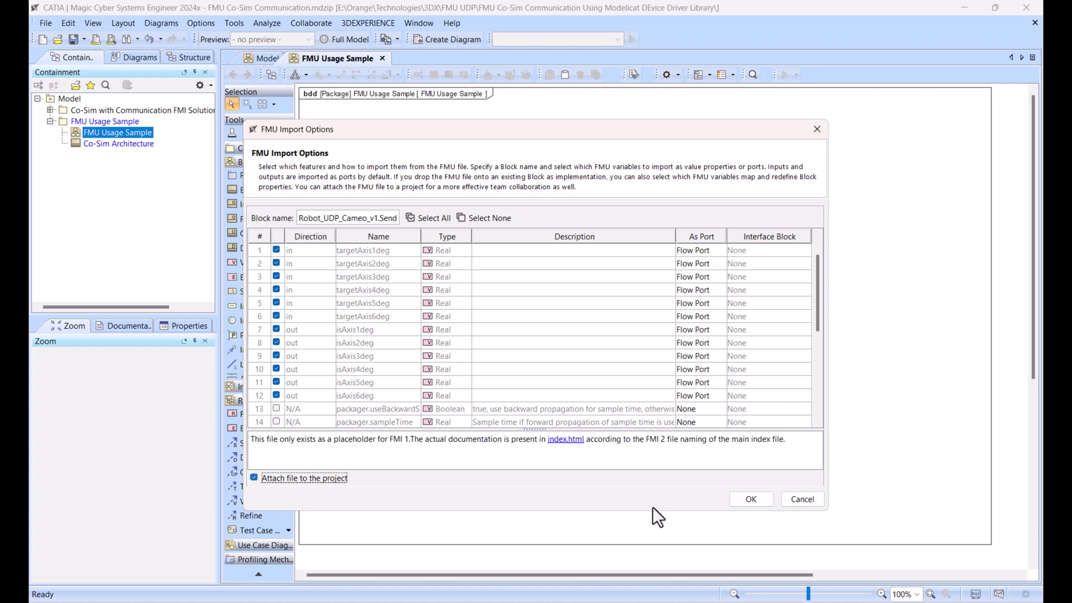
click(756, 497)
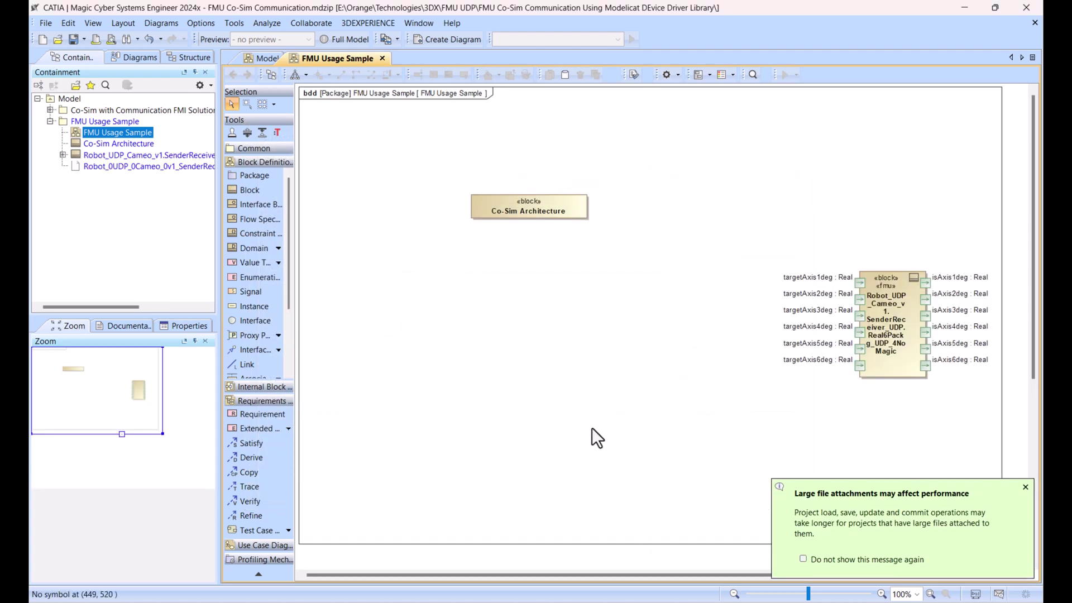
drag(878, 377, 421, 426)
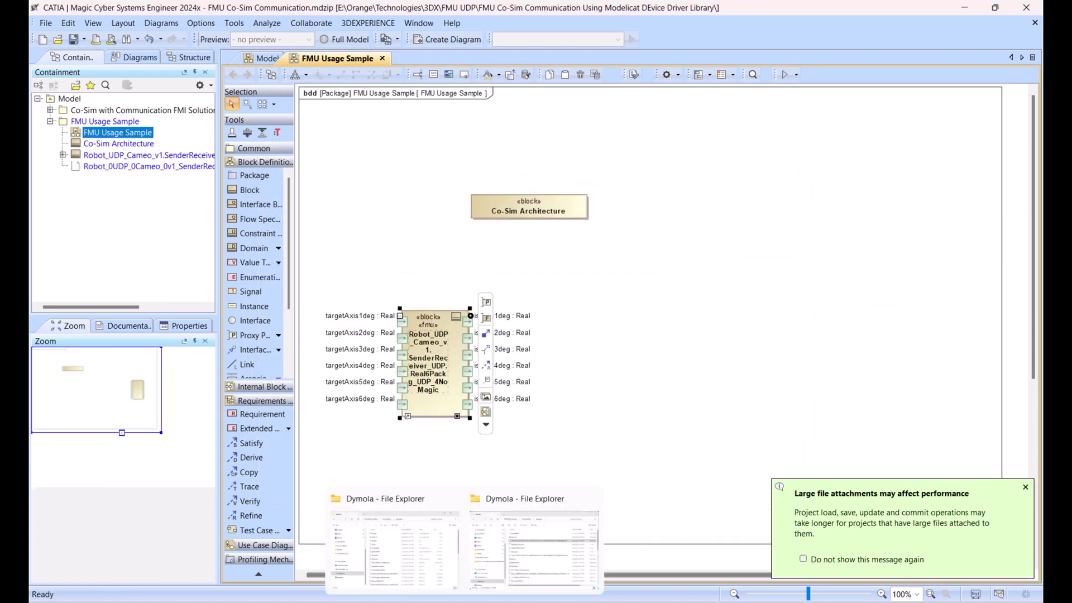
Step: Import the 4DymRobot FMU from the Dymola folder, attaching its file to the project
click(521, 563)
drag(385, 354, 870, 327)
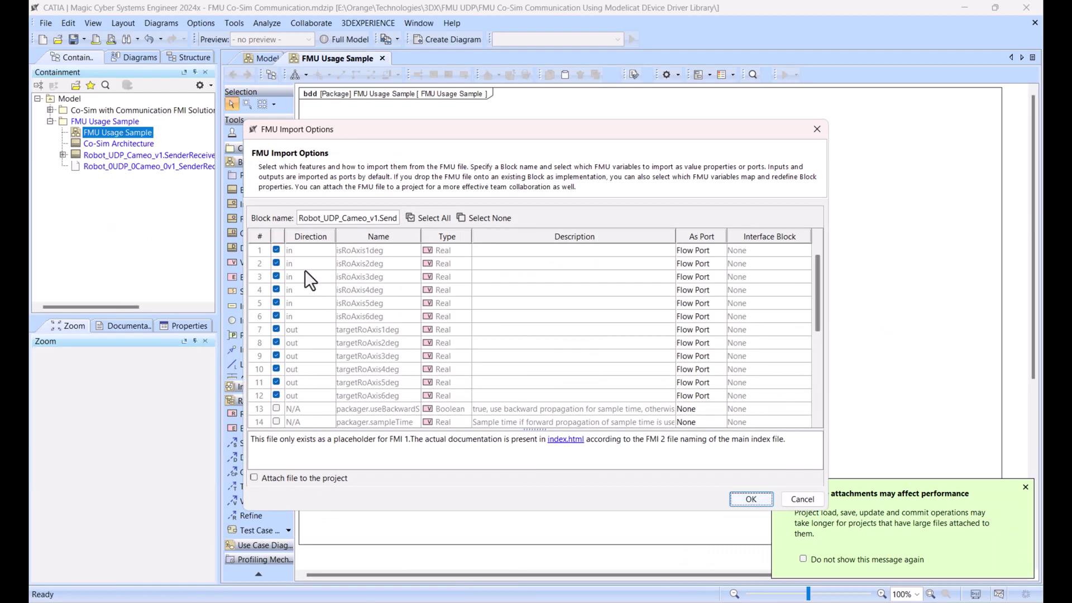
click(255, 478)
click(749, 500)
Step: Arrange the two FMU blocks side by side under Co-Sim Architecture and shrink the diagram frame
click(1026, 488)
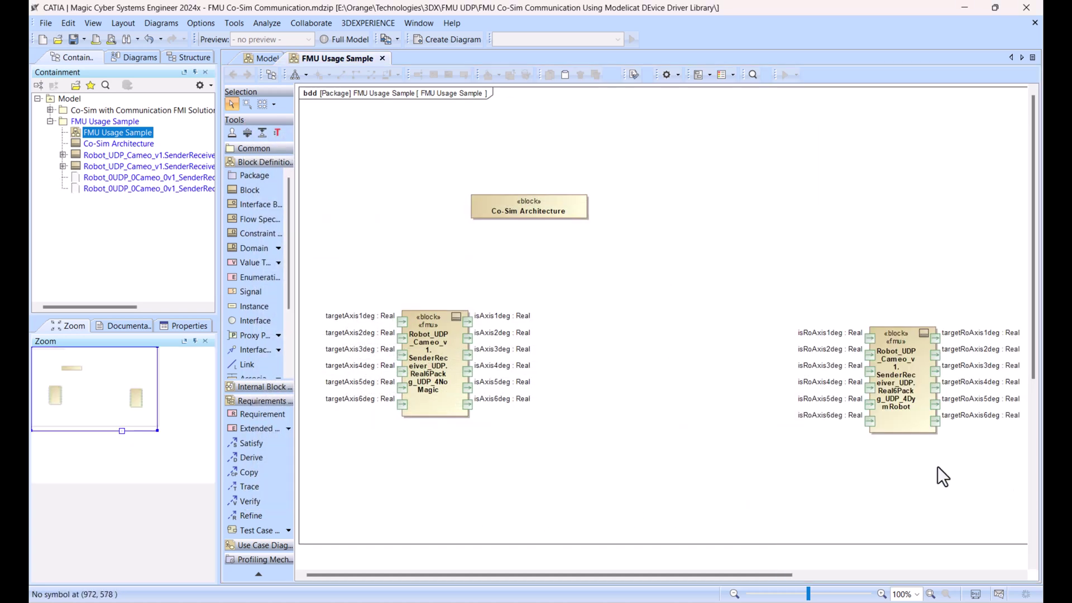
drag(910, 438, 675, 425)
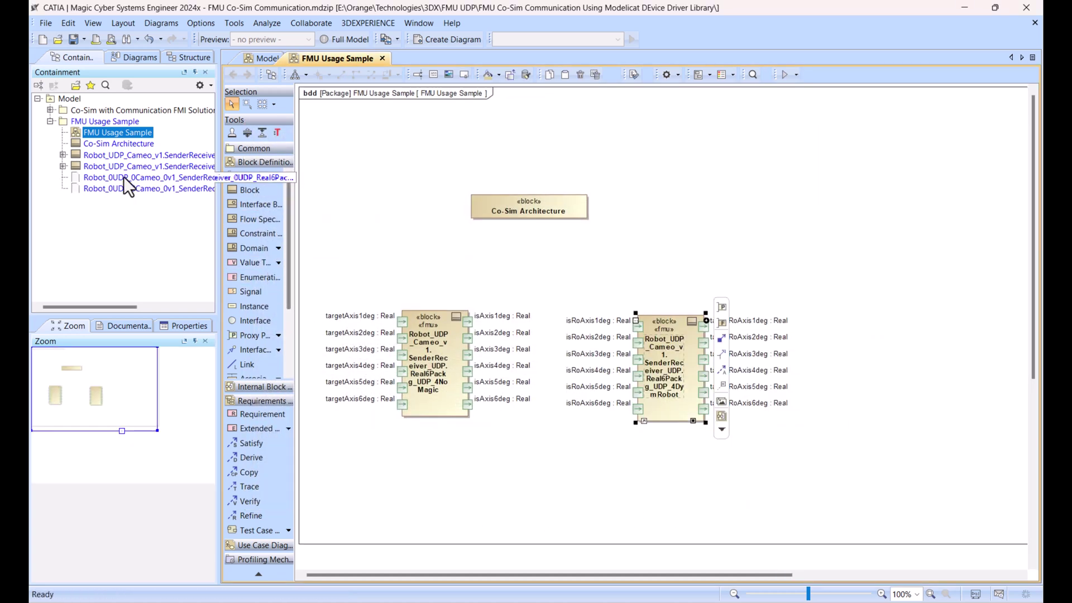
click(1009, 545)
drag(1022, 544, 802, 433)
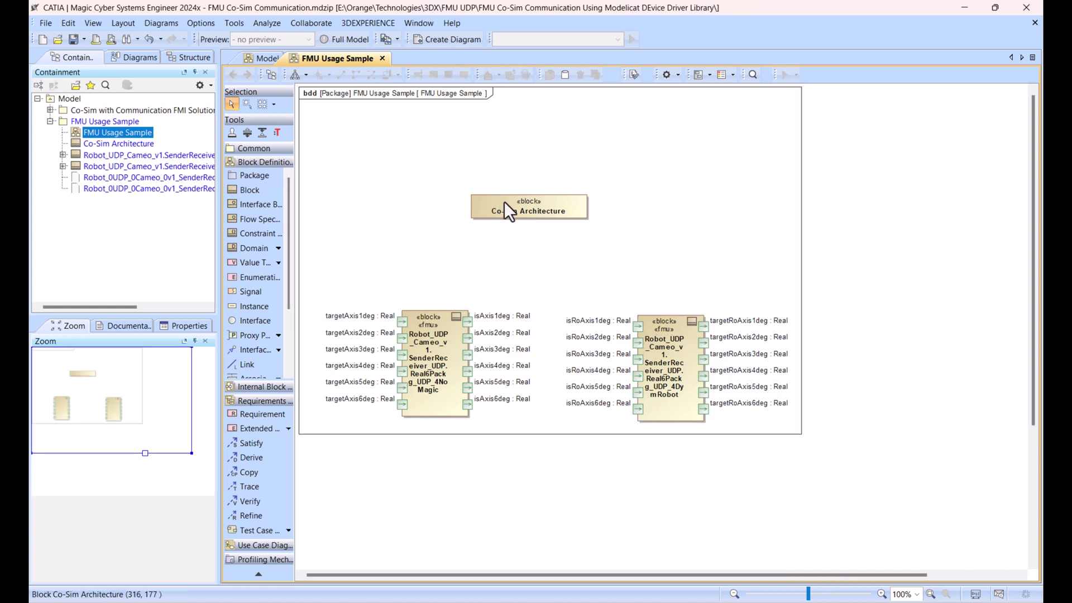
drag(504, 204, 520, 196)
Step: Draw directed compositions from Co-Sim Architecture to the 4DymRobot and 4NoMagic FMU blocks
click(617, 169)
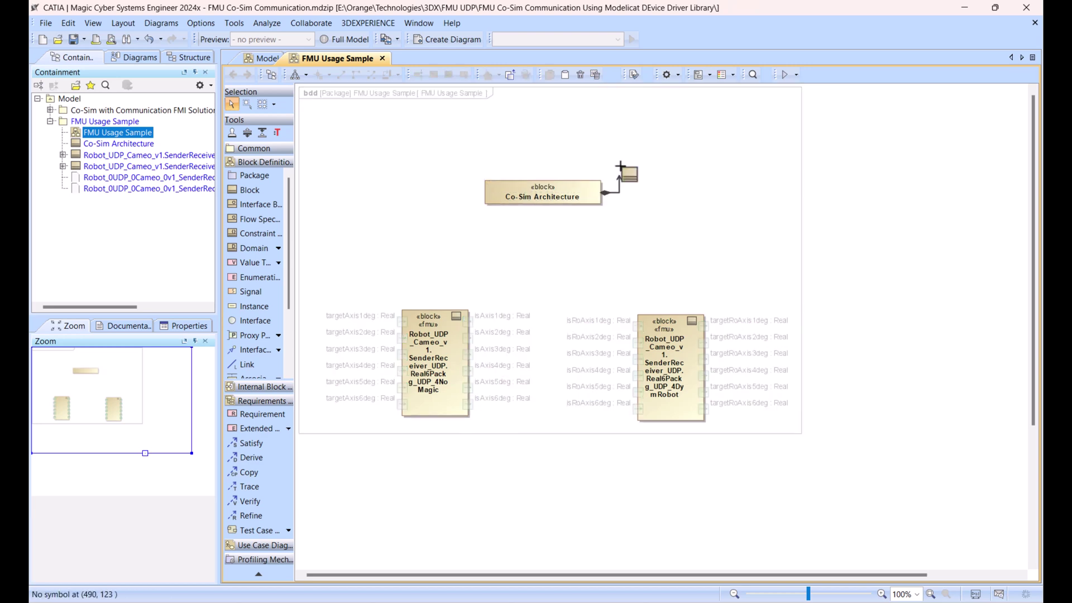
click(666, 317)
click(521, 184)
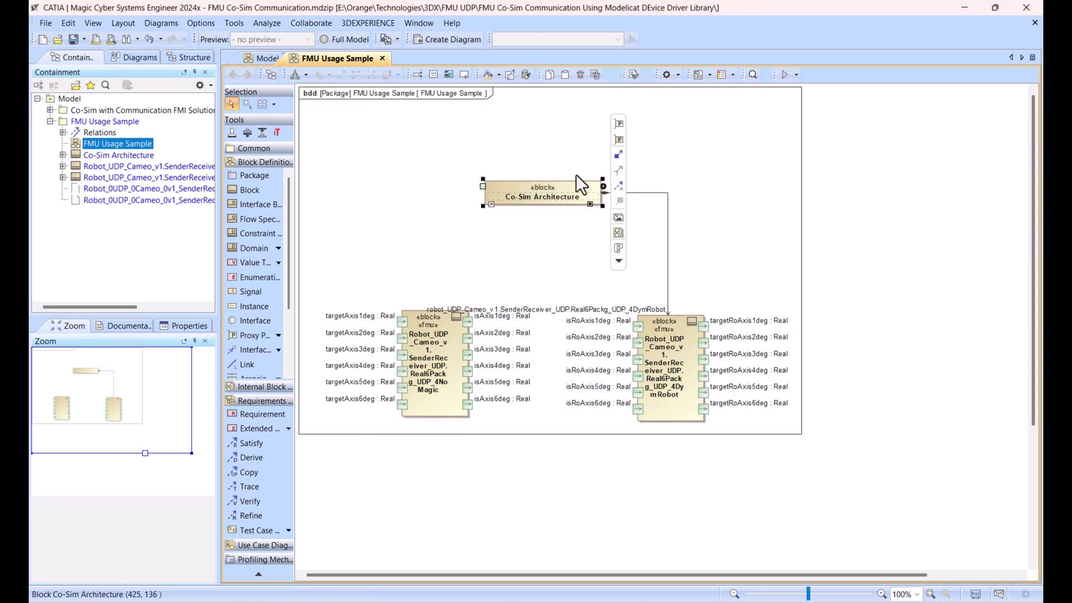
click(619, 155)
click(429, 321)
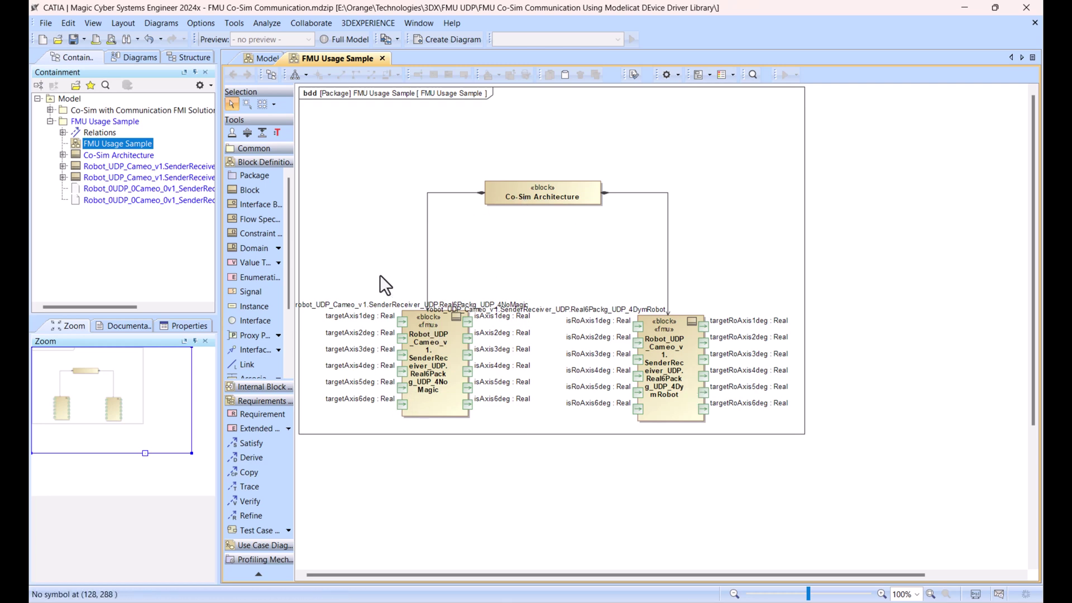
click(88, 122)
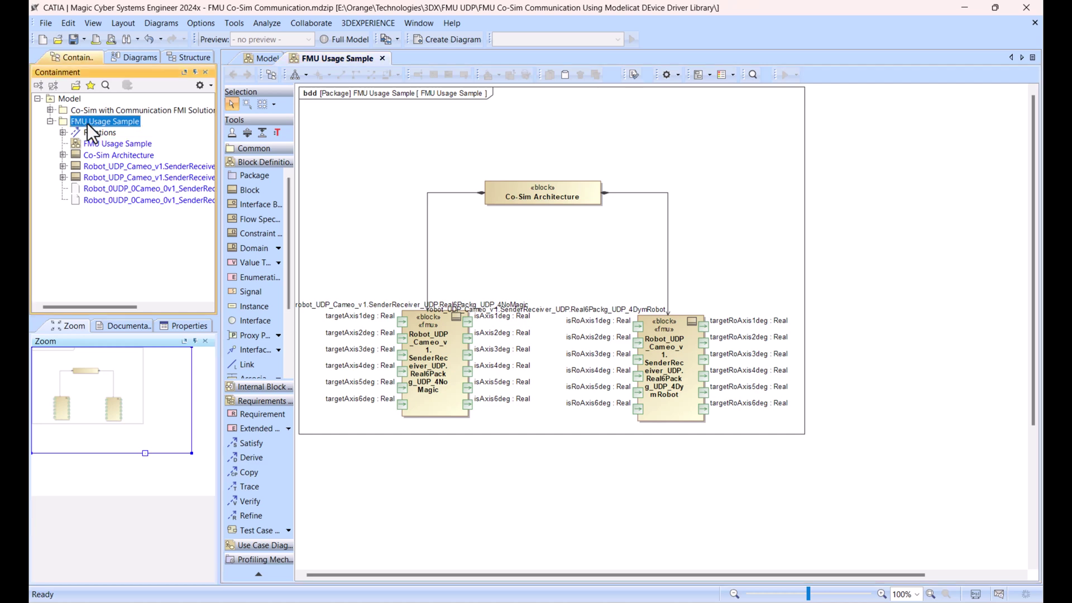
Step: Create a simulation configuration diagram with config 'Co-Sim Simulation' targeting Co-Sim Architecture
click(447, 40)
double_click(508, 186)
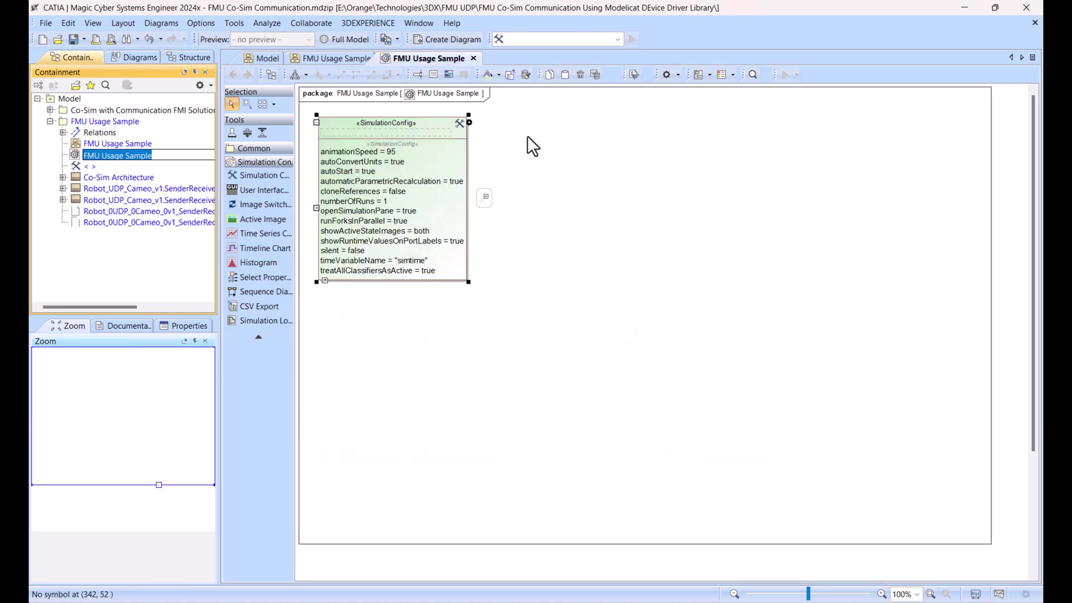
click(361, 120)
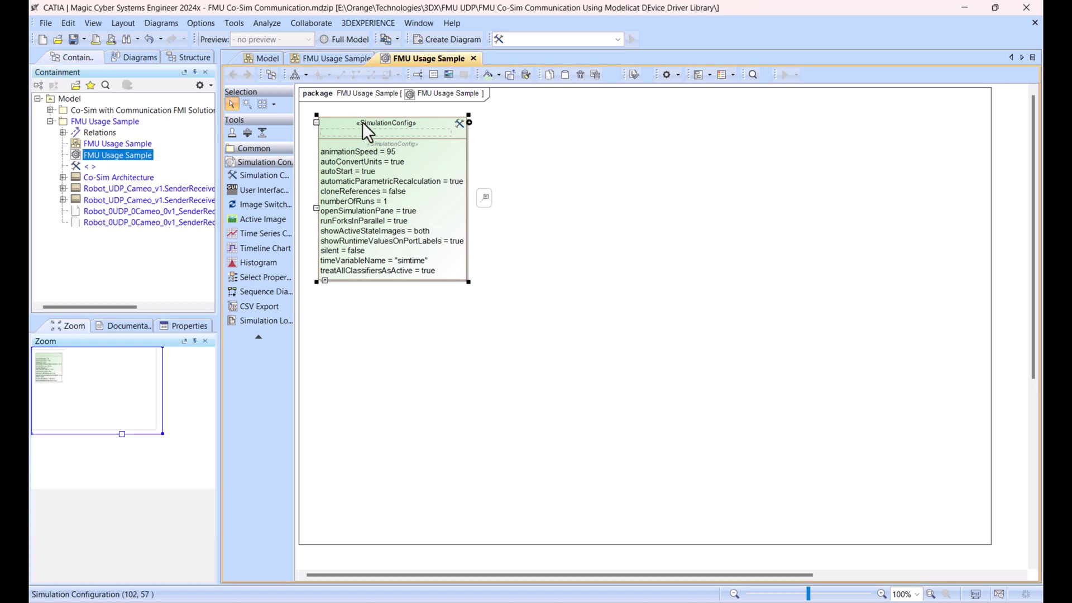
text(Co-Sim Simulation)
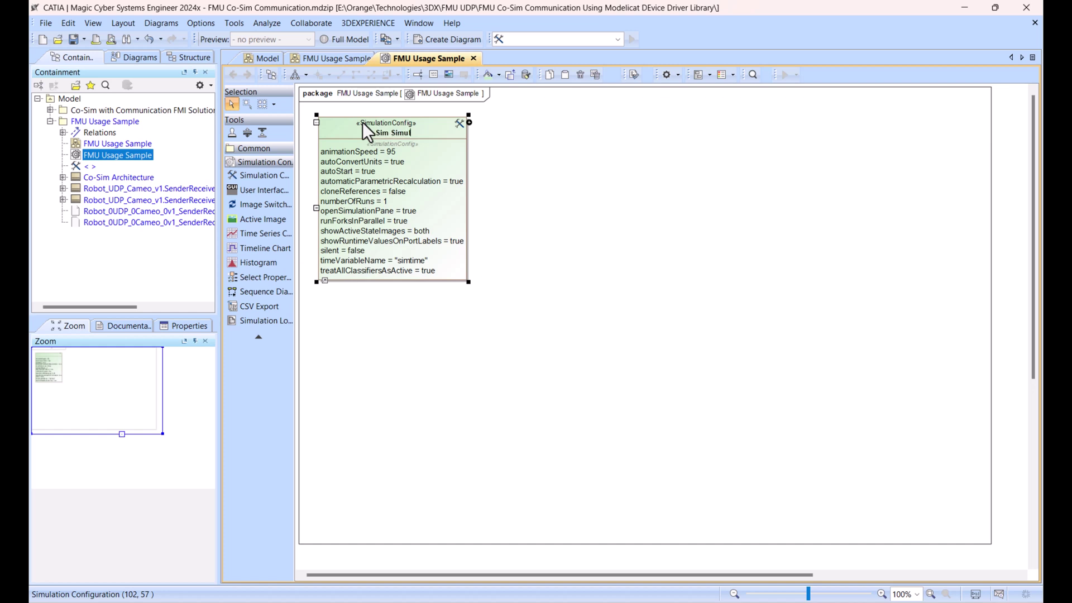
click(559, 252)
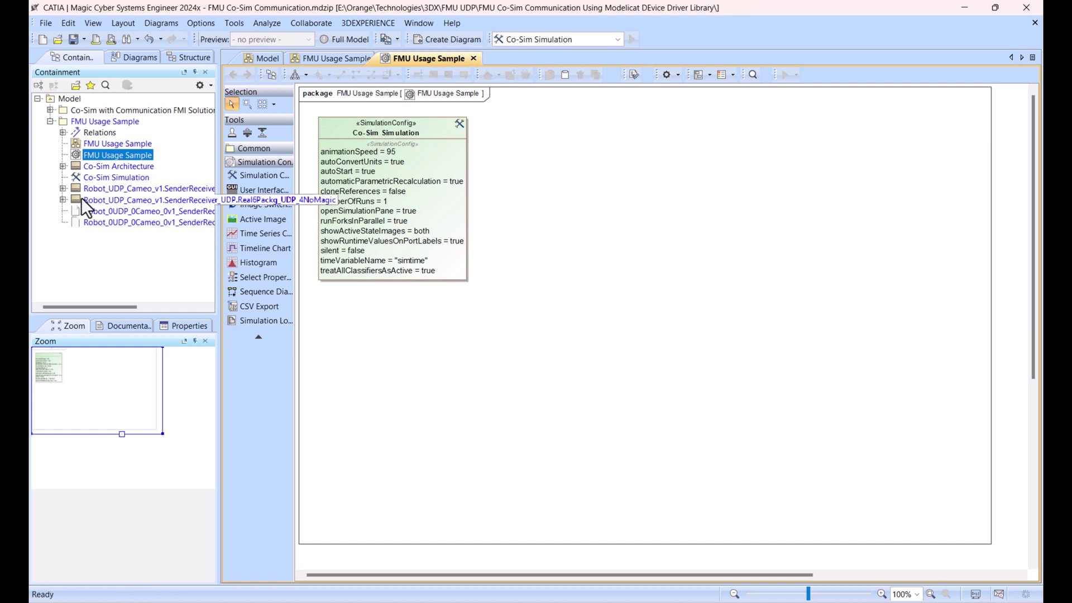
drag(100, 168, 383, 127)
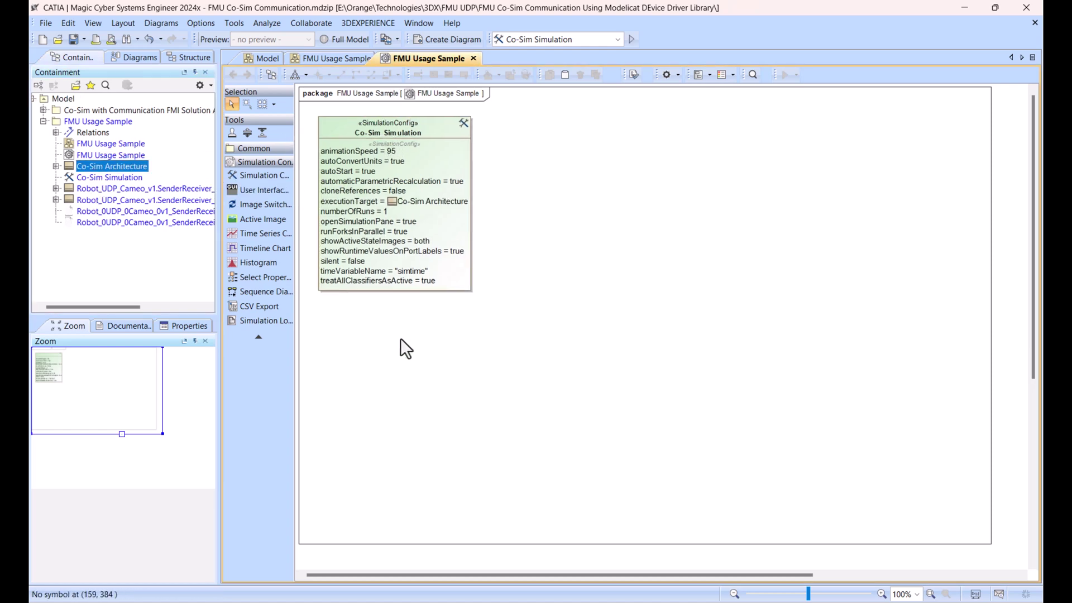
Step: Set Co-Sim Simulation's Start Time to 0 in its timing properties
double_click(343, 131)
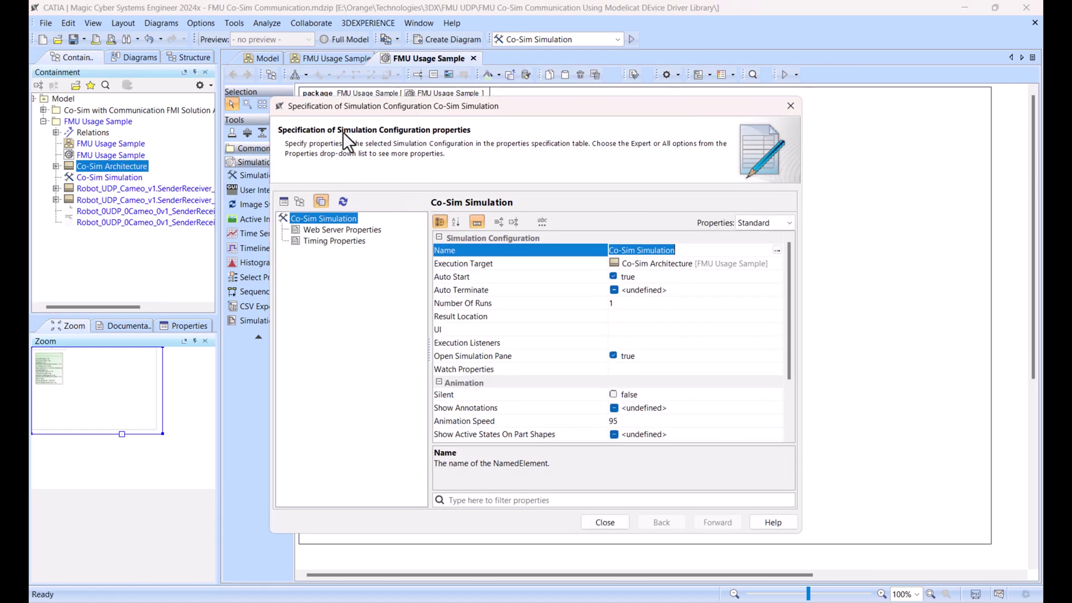
click(328, 240)
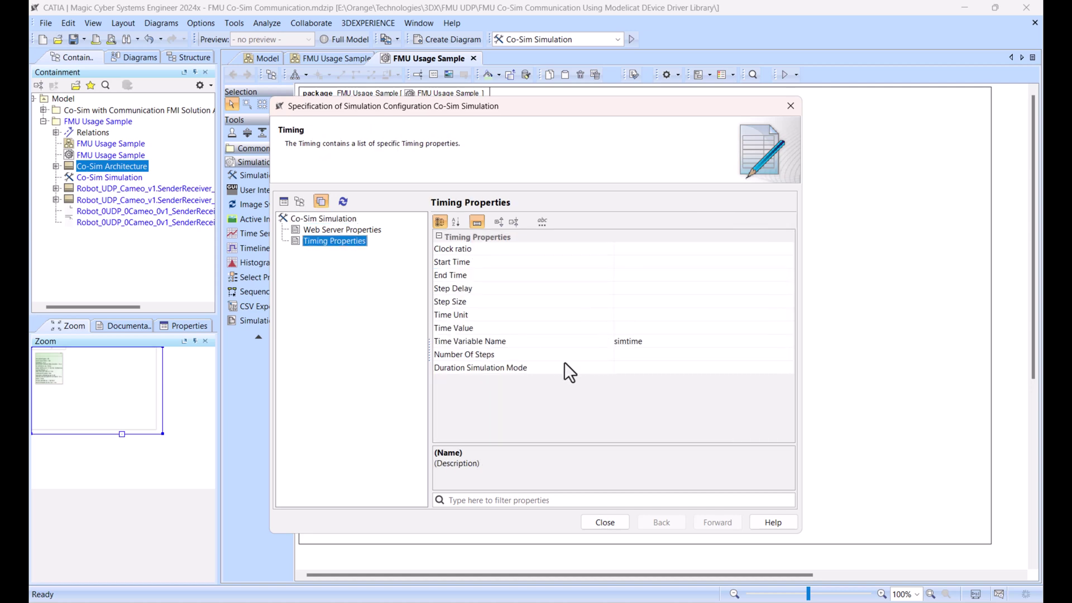
click(636, 261)
text(0)
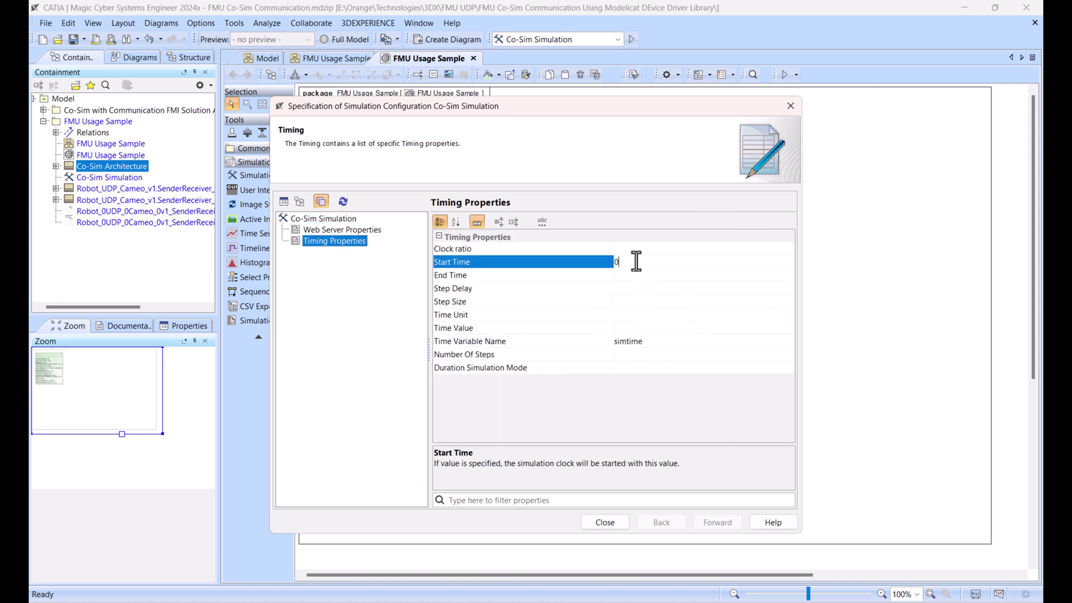
click(628, 295)
Step: Set the Step Size to 100
click(630, 302)
click(634, 303)
text(1)
click(637, 311)
click(651, 315)
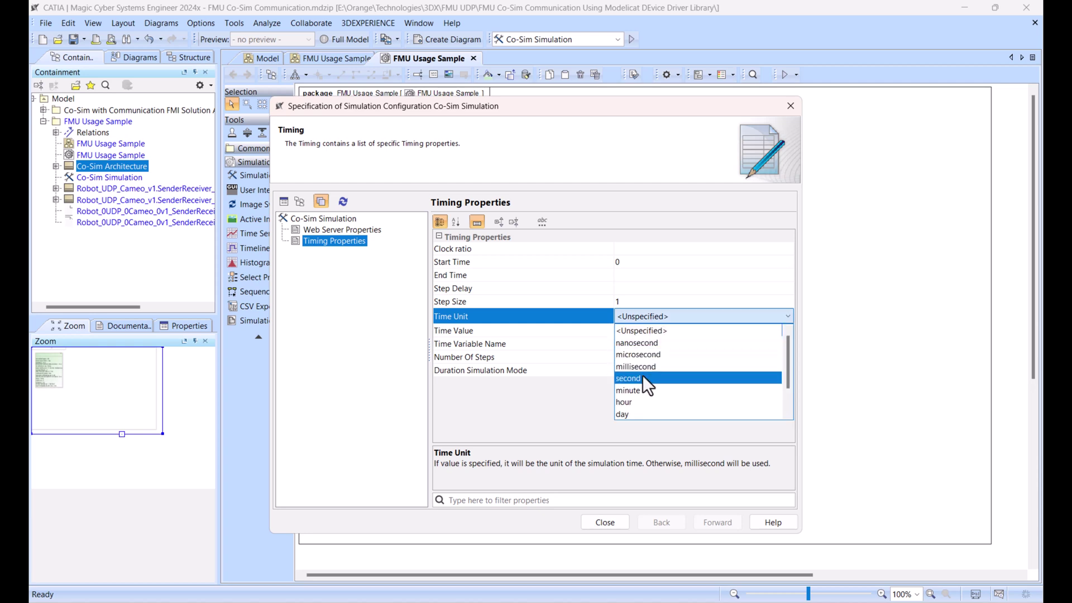
click(624, 301)
click(629, 300)
key(BackSpace)
key(BackSpace)
text(00)
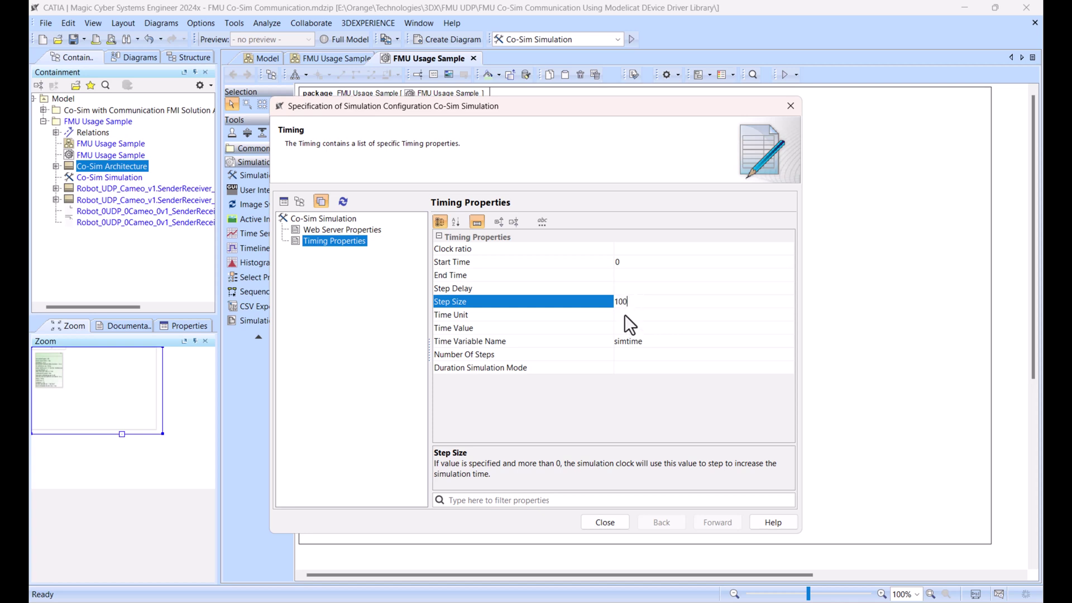
click(624, 313)
Step: Choose millisecond as the Time Unit and close the specification
click(644, 328)
click(651, 314)
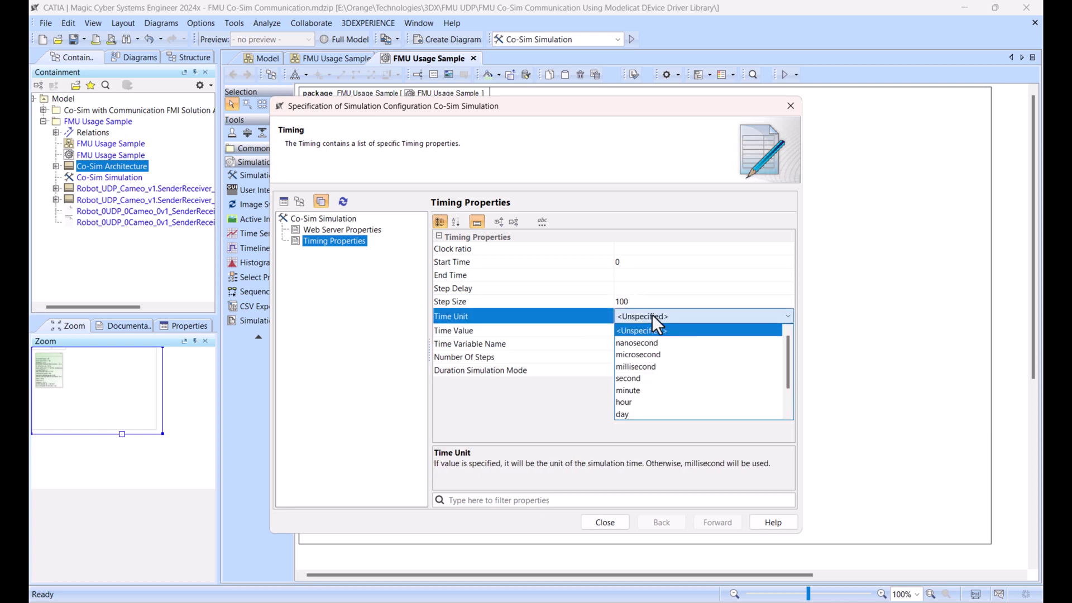
click(652, 352)
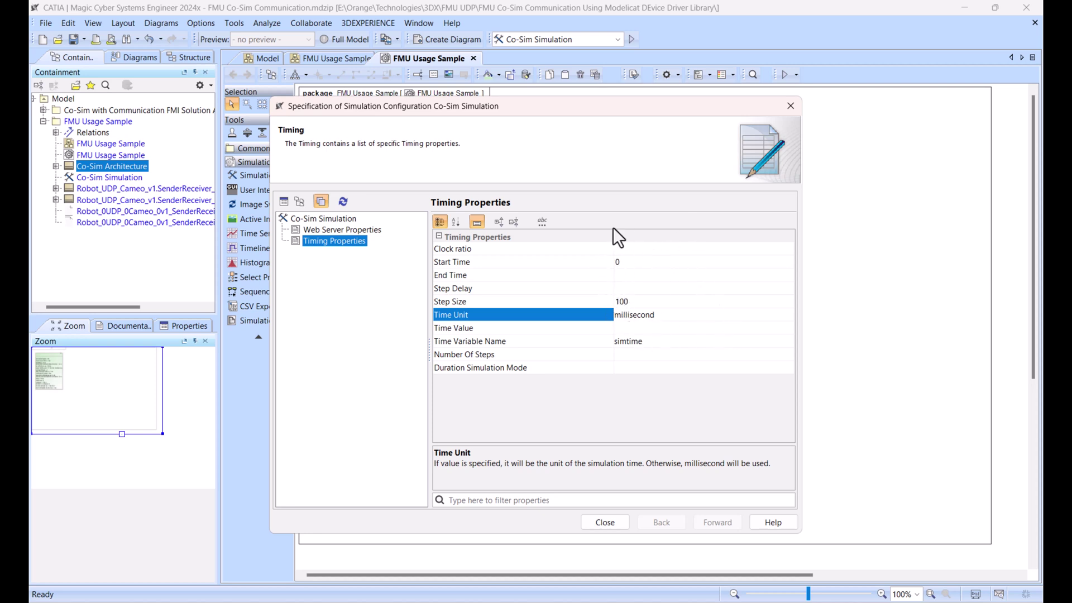
click(602, 521)
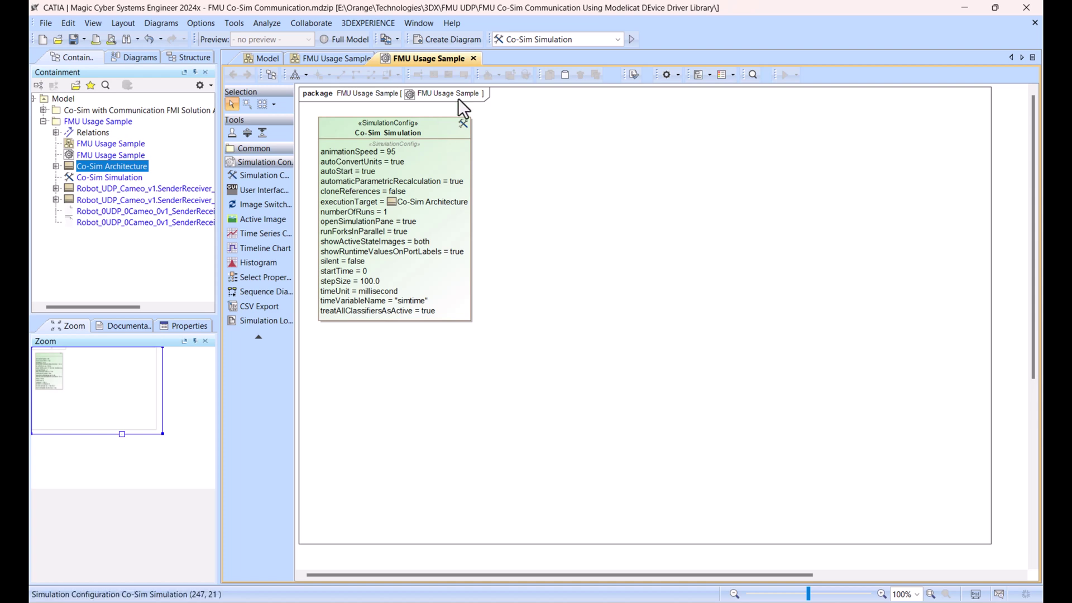
Step: Run the co-simulation, enlarge the Simulation panel, and expand both robot FMUs' variables
click(633, 41)
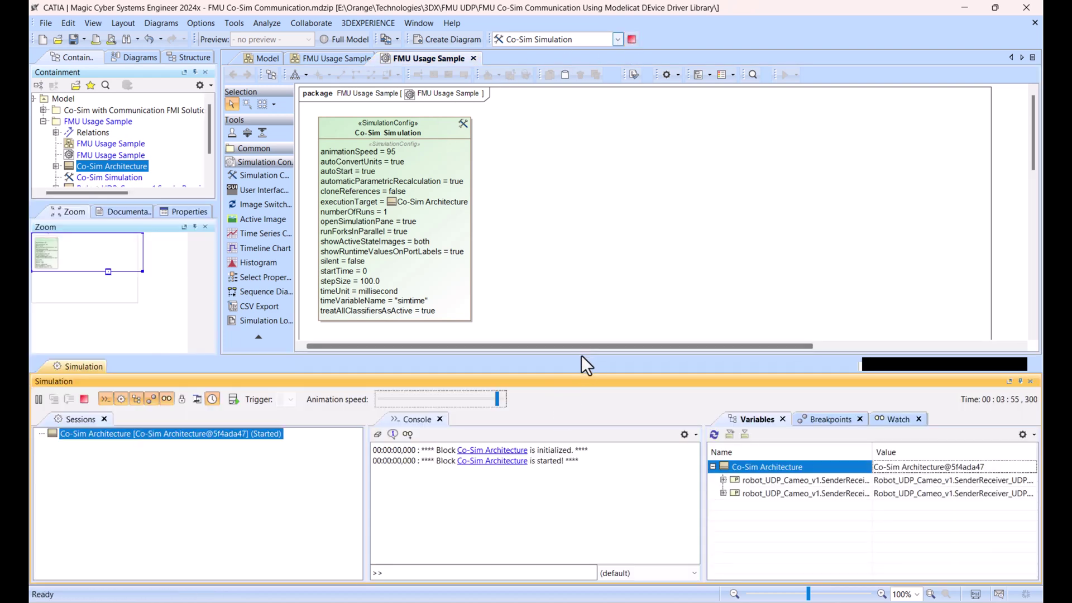
drag(582, 361, 589, 160)
click(724, 359)
click(723, 345)
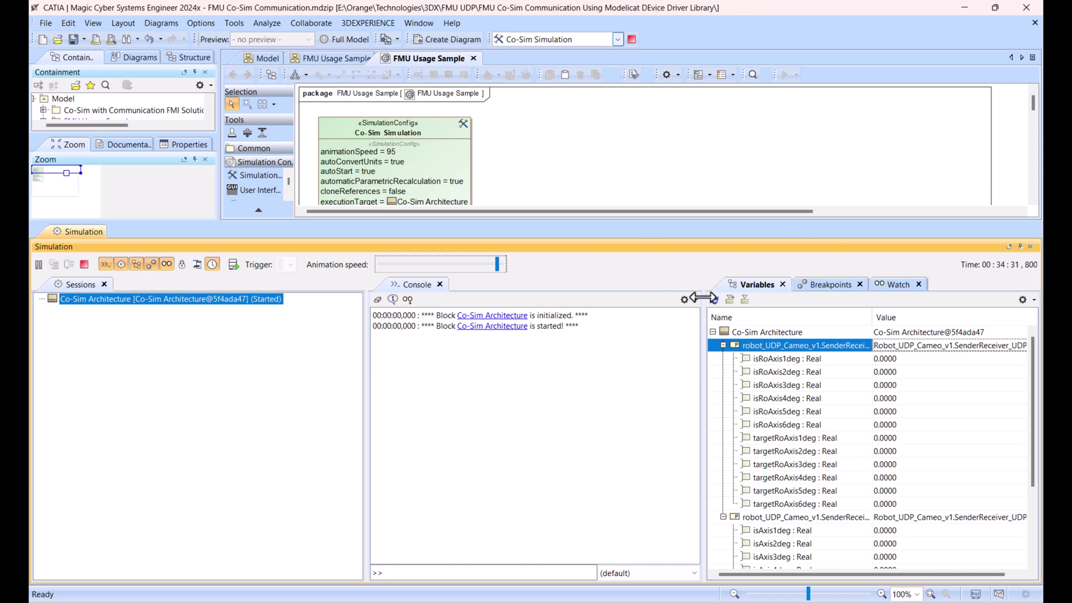
Step: Set isRoAxis6deg to 45 in the Variables list
click(775, 217)
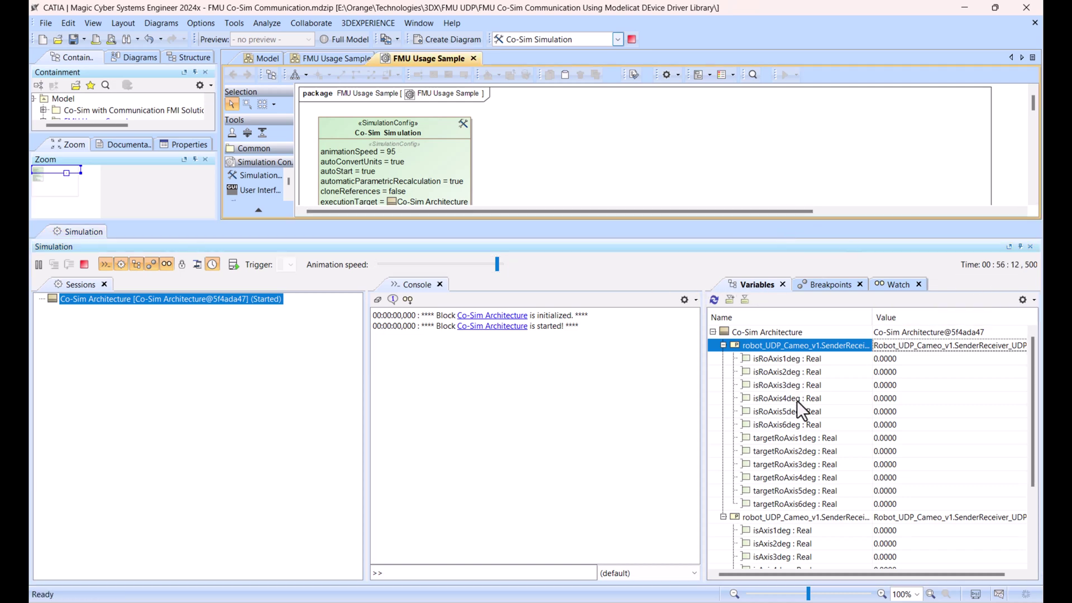
scroll(799, 402, down, 2)
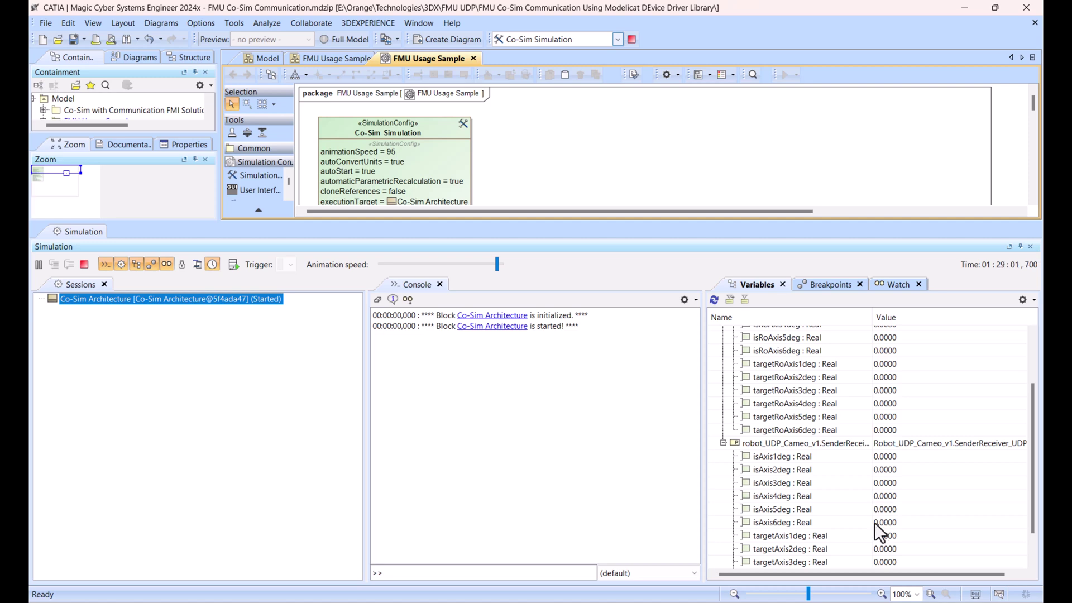
double_click(883, 349)
text(45)
click(831, 337)
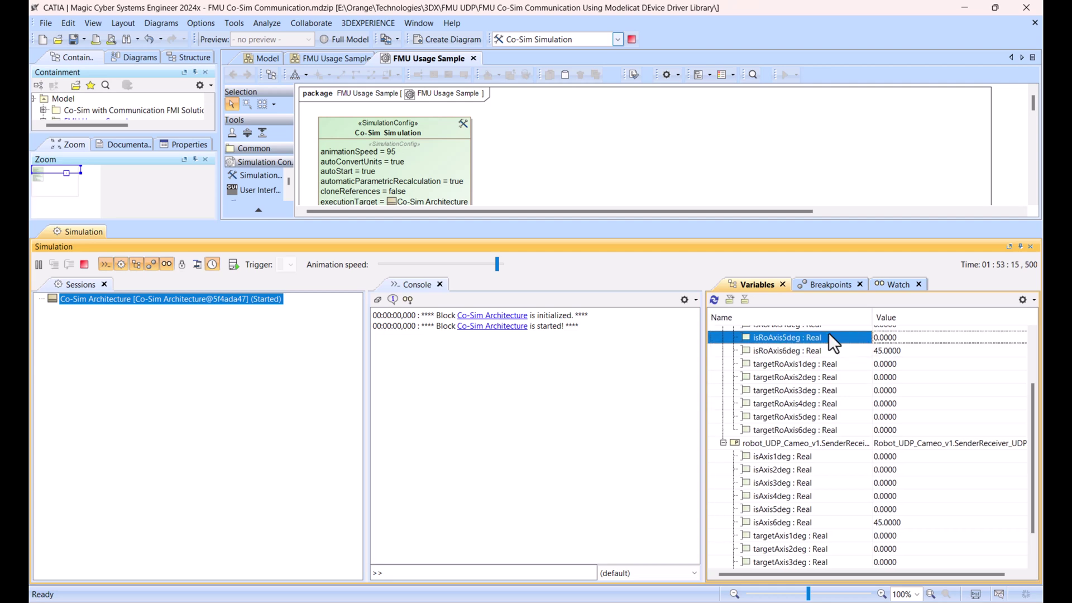
Step: Set targetAxis1deg to 1000 and isAxis1deg to 1111
click(884, 536)
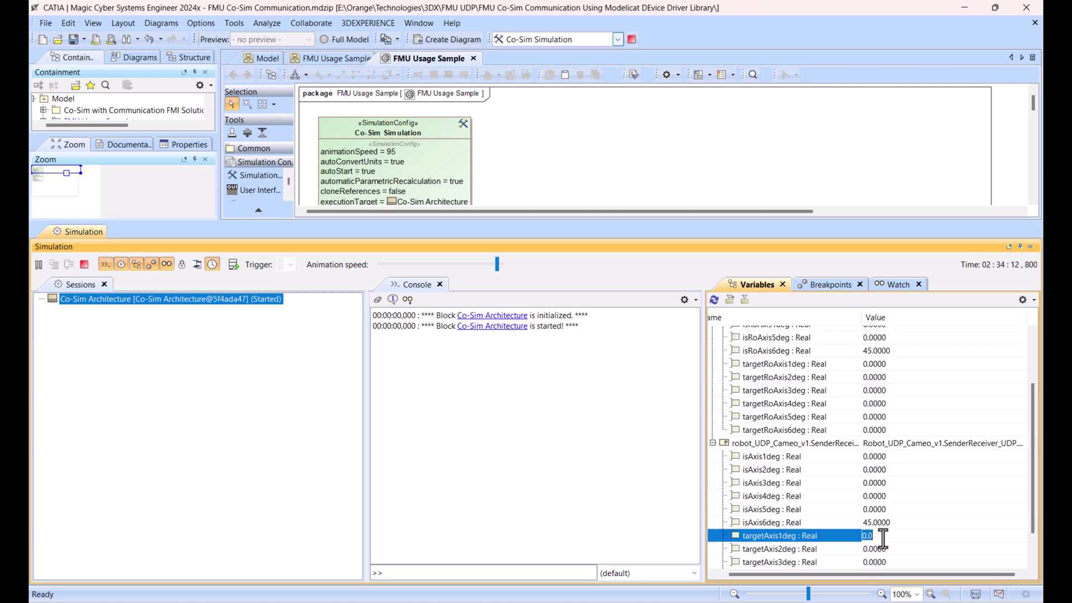
text(1000)
click(826, 497)
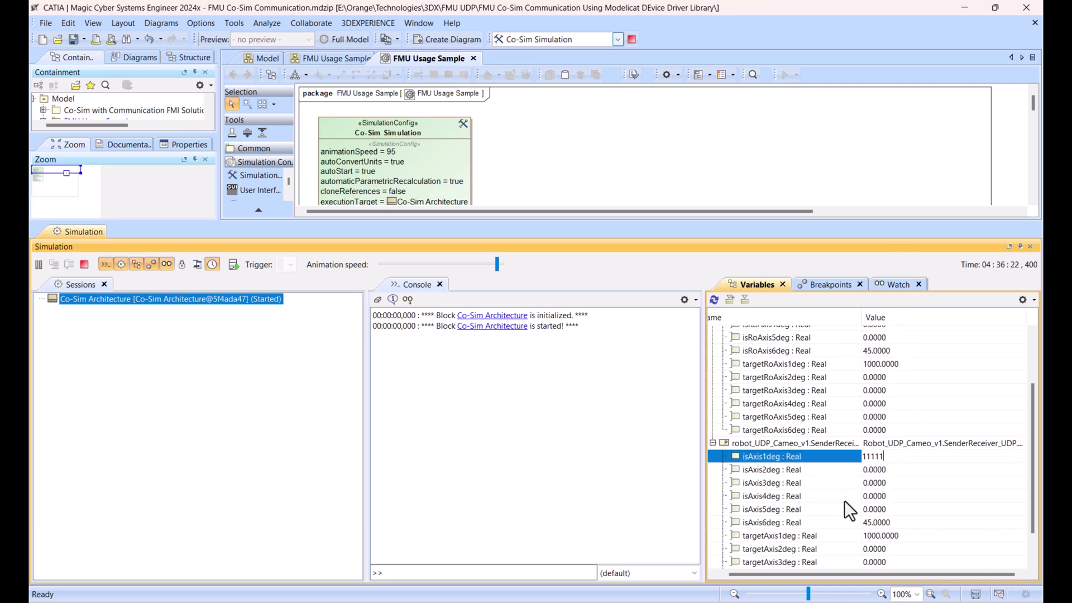
scroll(906, 389, up, 2)
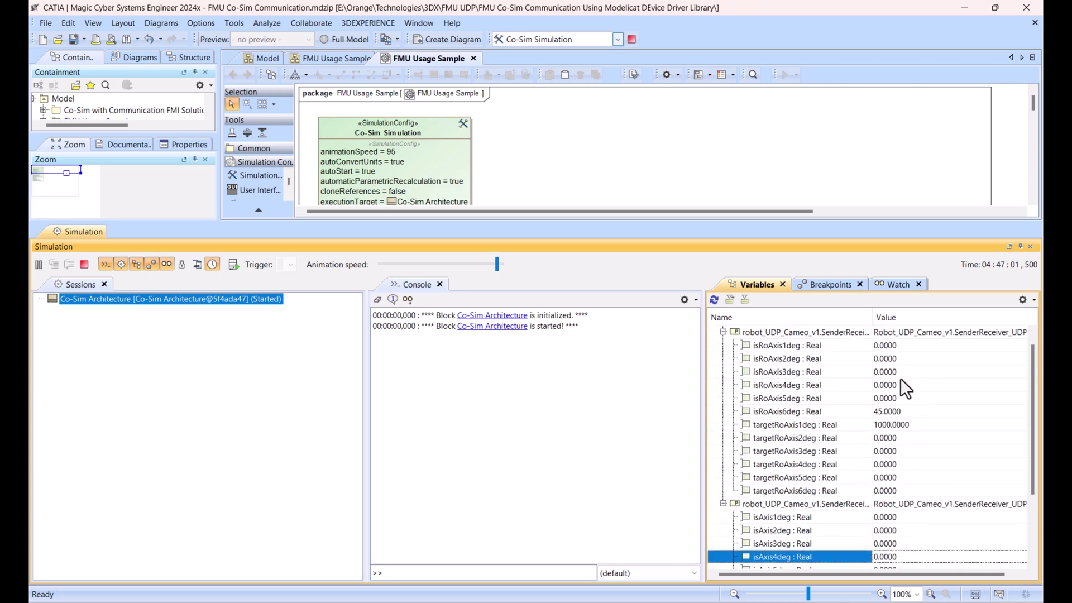
click(883, 348)
click(832, 400)
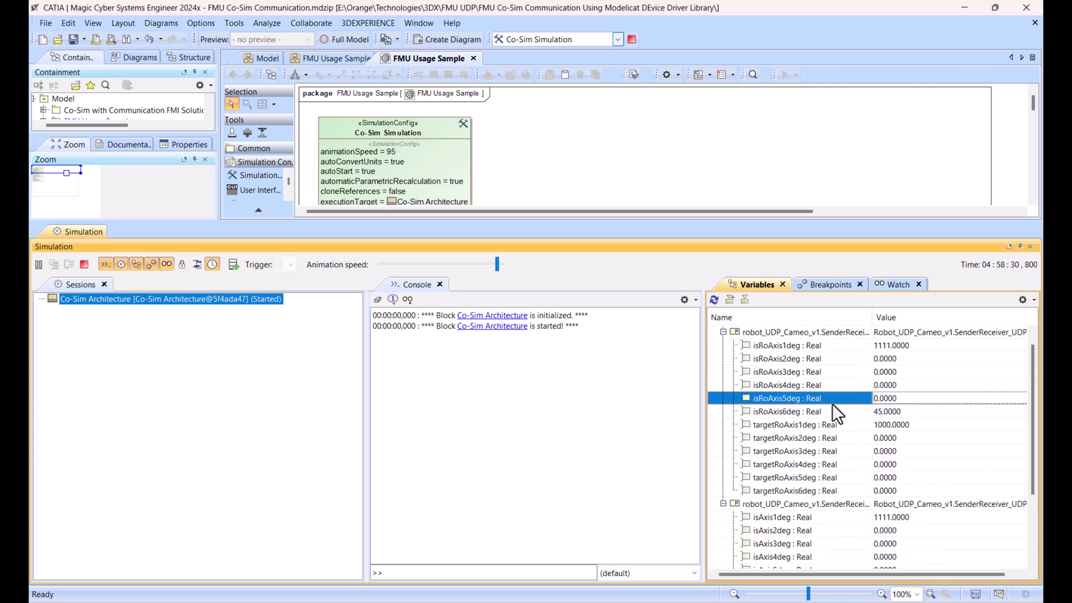
key(Up)
key(Up)
key(Up)
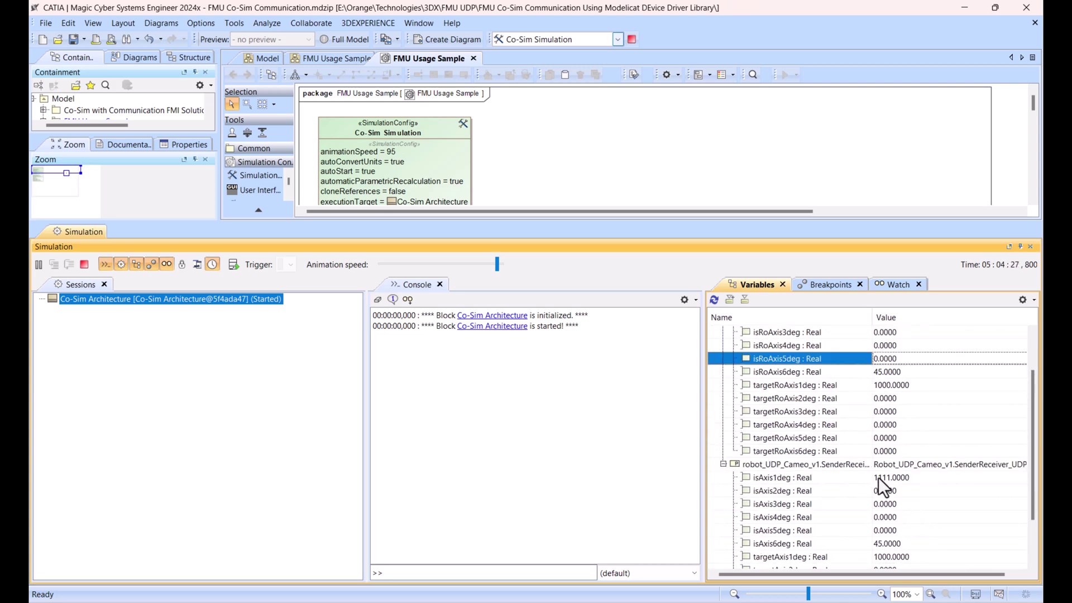
scroll(888, 511, down, 3)
Step: Set targetAxis2deg to 9999 and collapse the Simulation panel
click(886, 513)
text(9)
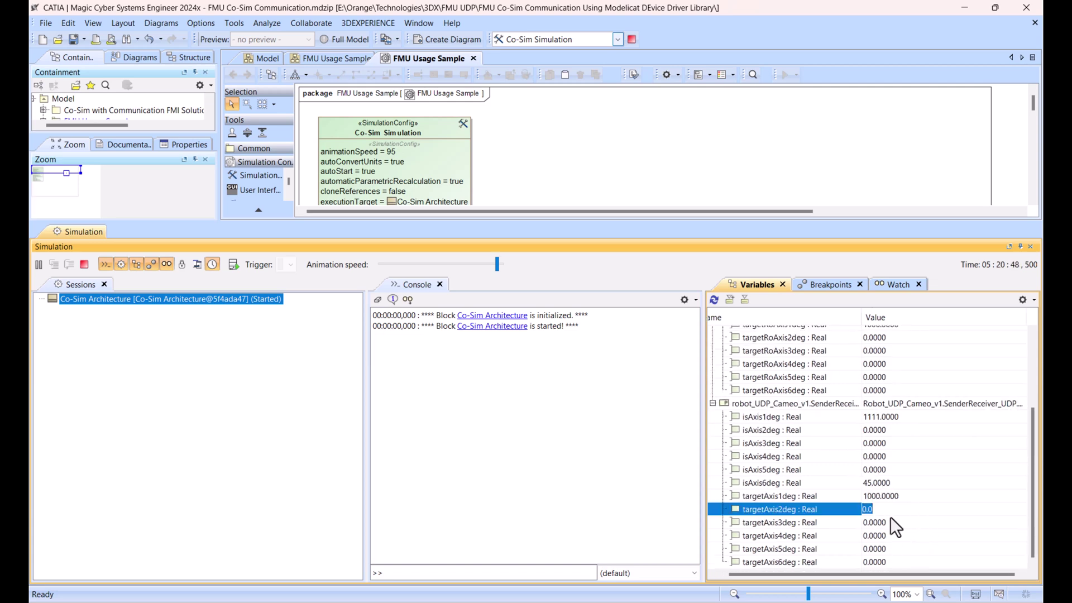
text(999)
key(Return)
key(Down)
key(Down)
key(Down)
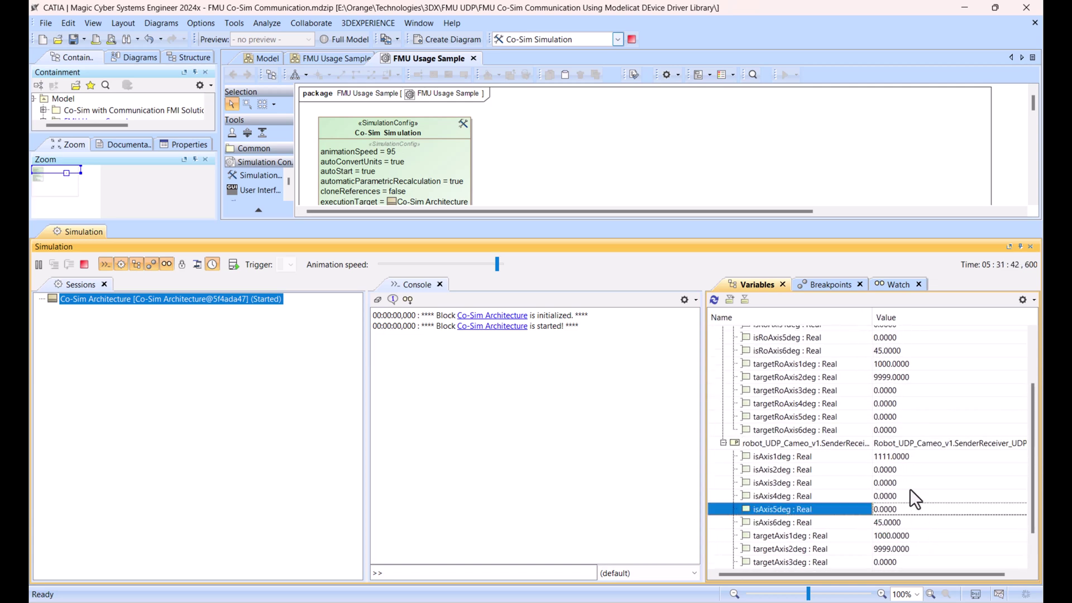
scroll(855, 381, up, 1)
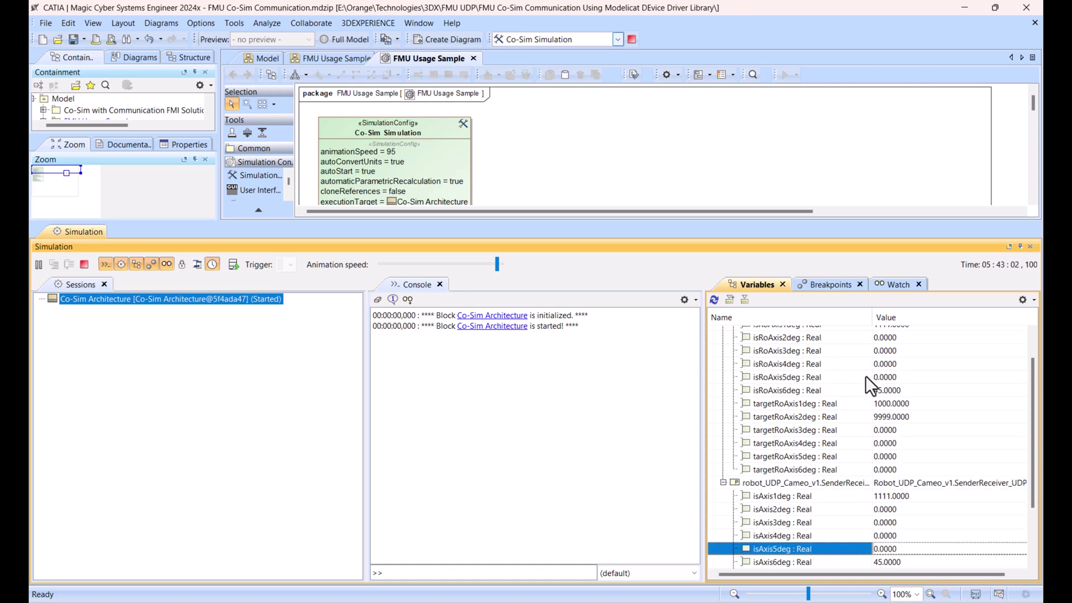
click(1019, 247)
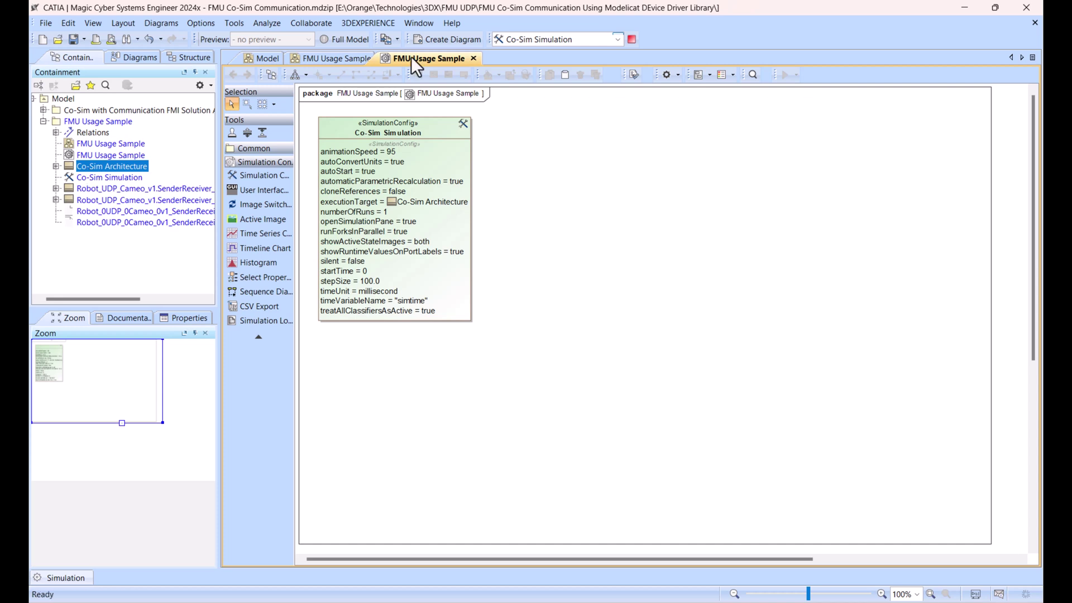
Step: Stop the running simulation and play the embedded robot-arm setup video on slide 7
click(632, 39)
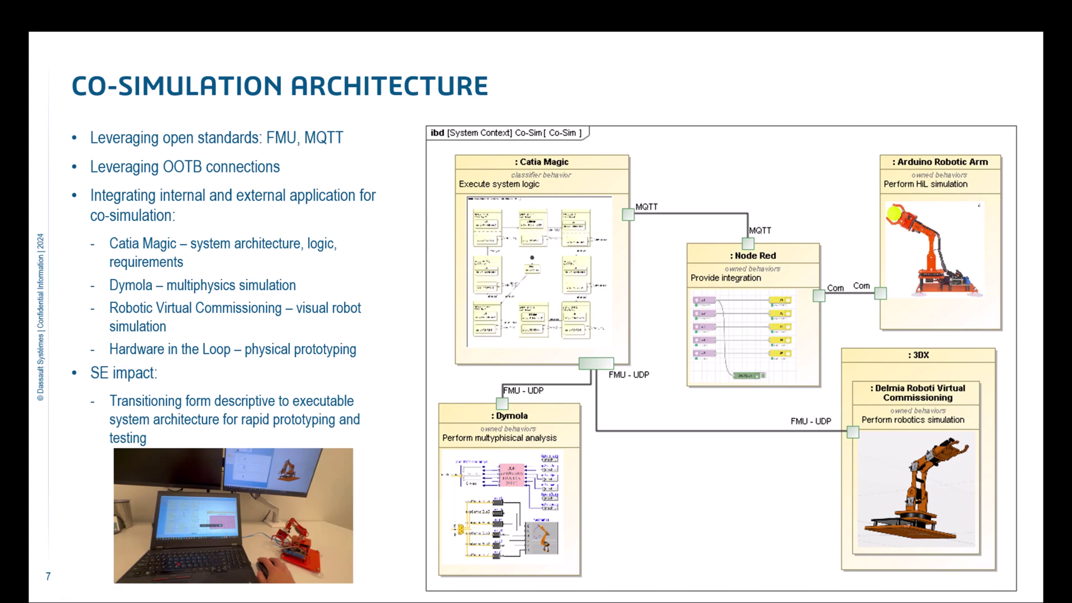
click(898, 290)
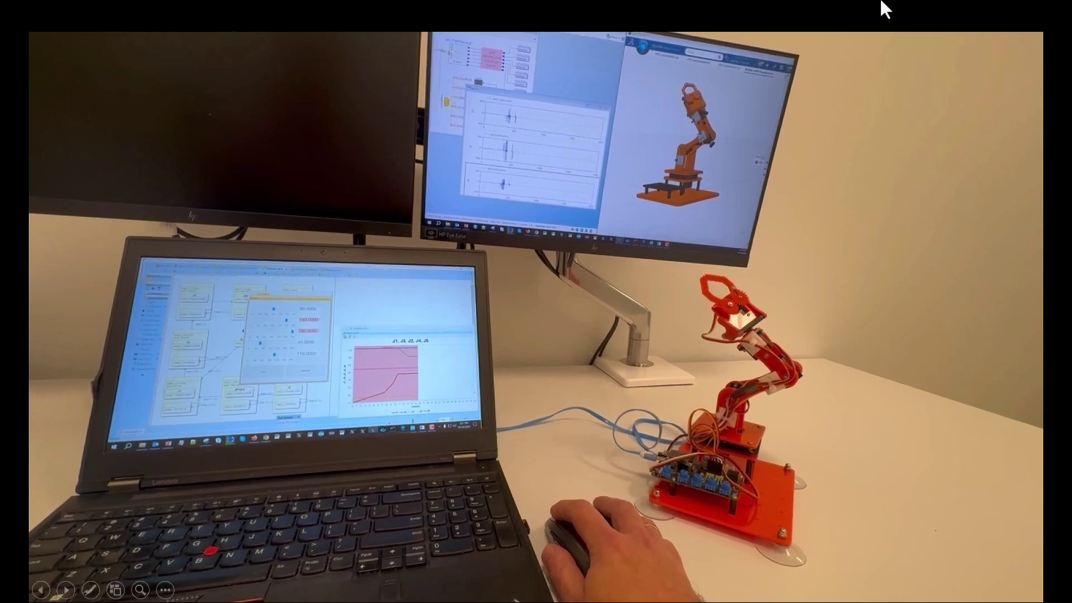
Step: Let the booth robot-arm video finish and return to Normal view on slide 9
mouse_move(704, 158)
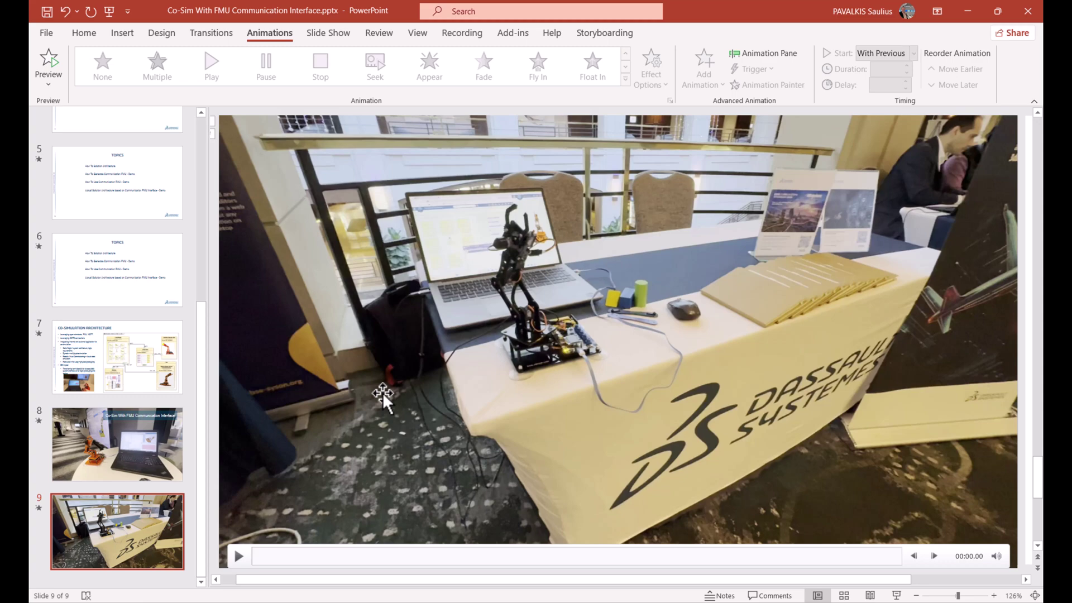
Step: Go back to slide 7, 'Co-Simulation Architecture', and start the slide show from it
key(Page_Up)
key(Page_Up)
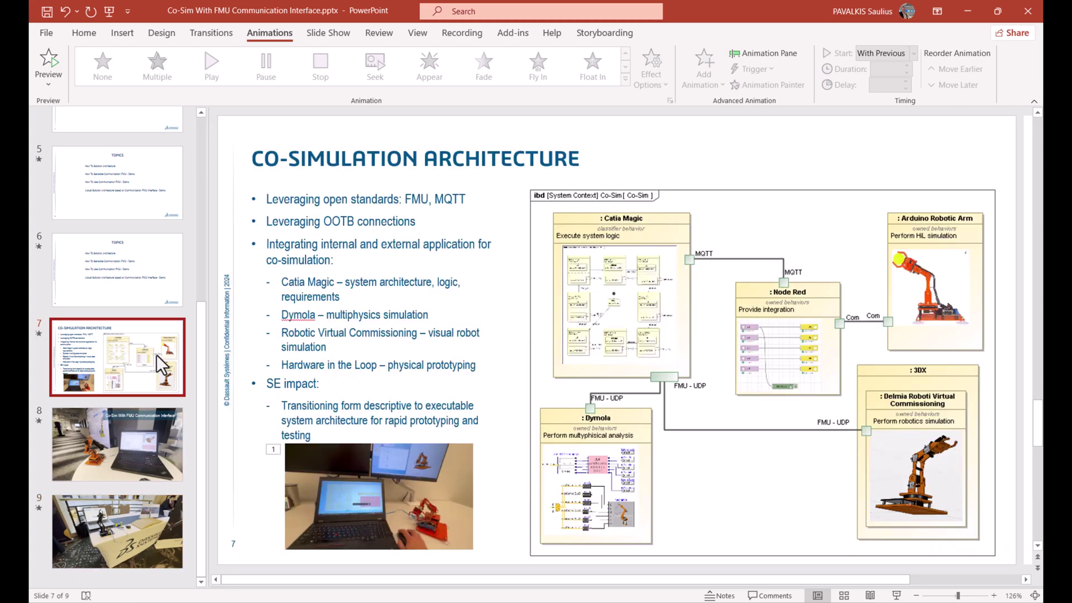
click(896, 596)
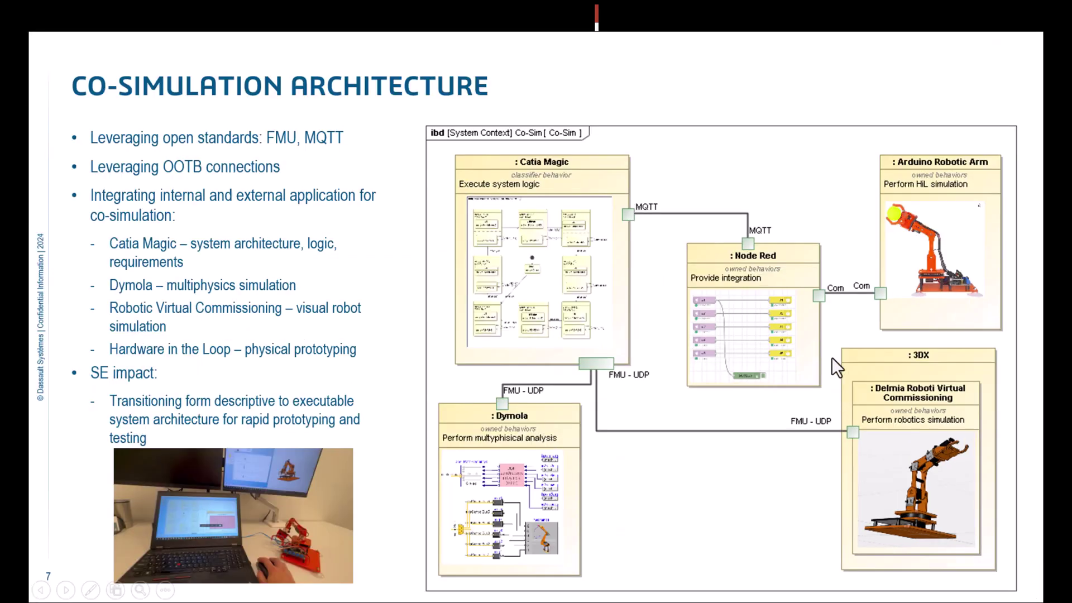